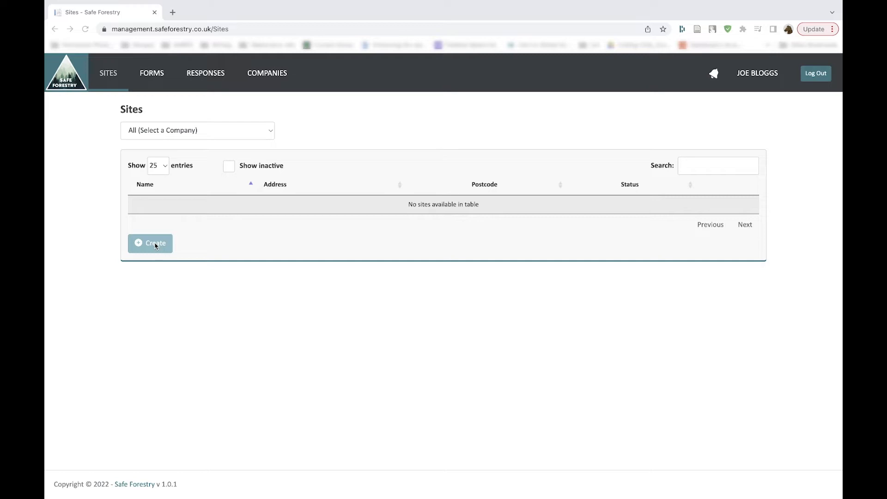
# Step: Select Demo company as the company on the Sites page and start creating a new site for it
pyautogui.click(155, 246)
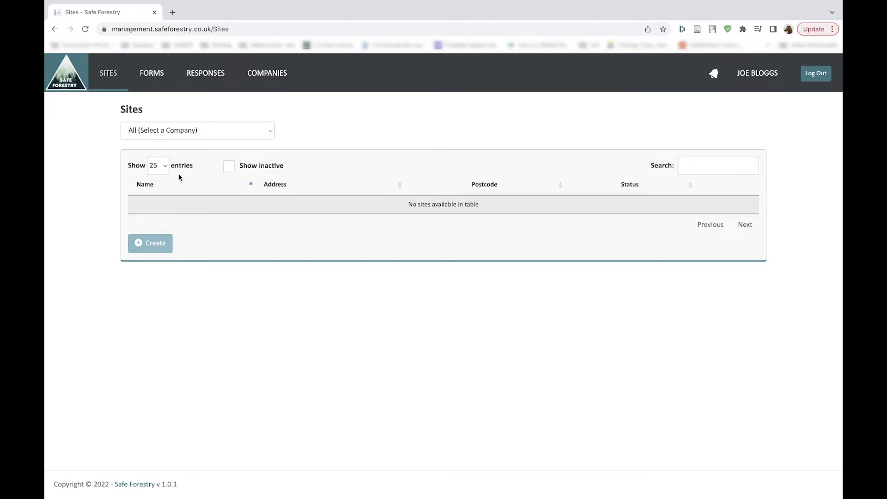
pyautogui.click(85, 29)
pyautogui.click(200, 132)
pyautogui.click(197, 144)
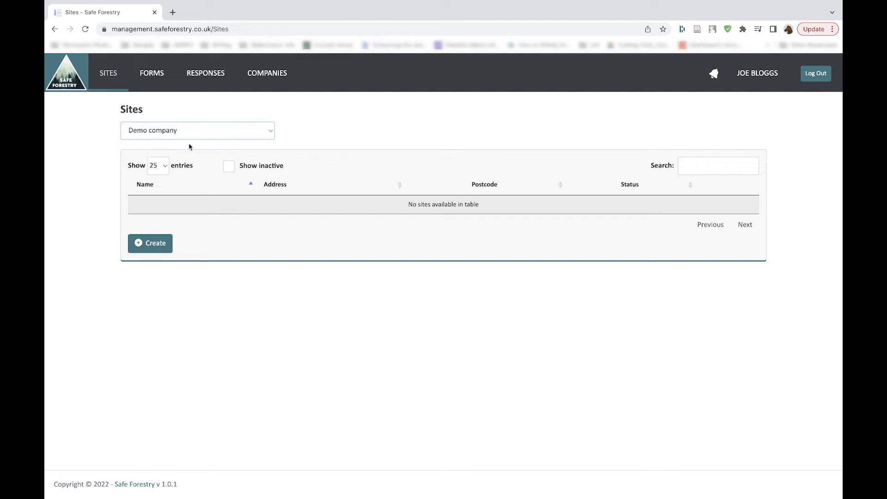
pyautogui.click(161, 244)
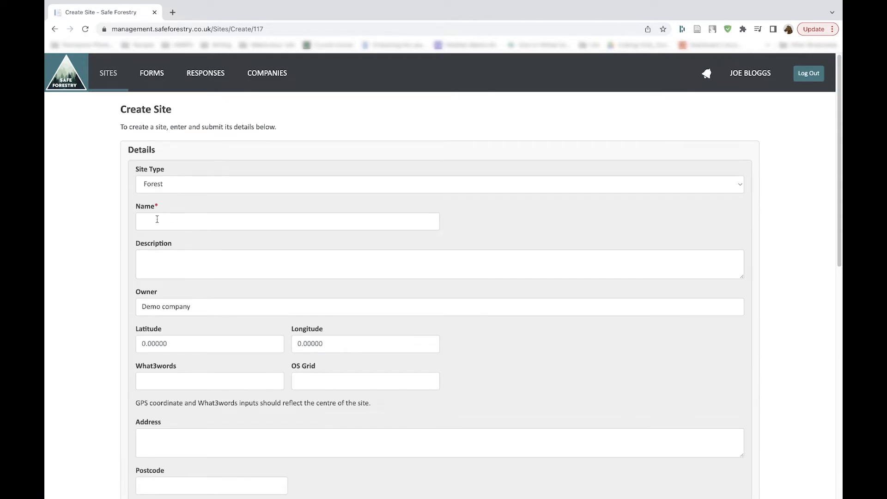
# Step: Keep Forest as the site type and name the new site "Demo site"
pyautogui.click(187, 185)
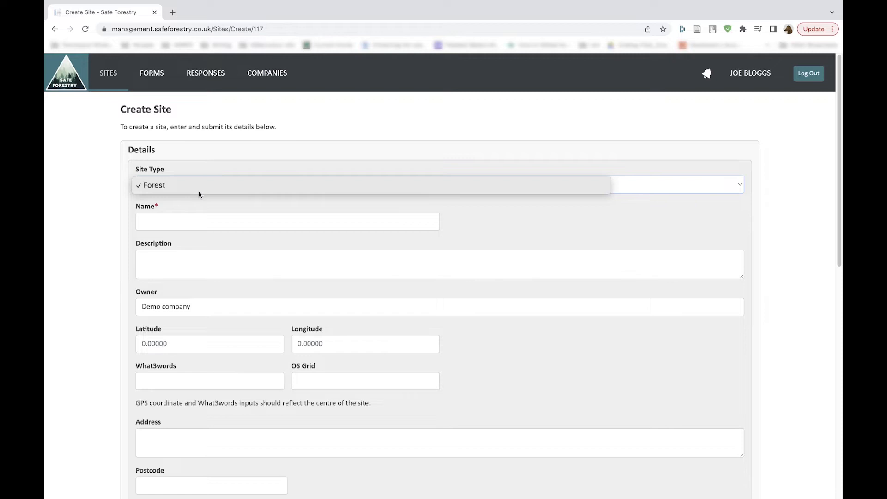
pyautogui.click(200, 189)
pyautogui.click(183, 225)
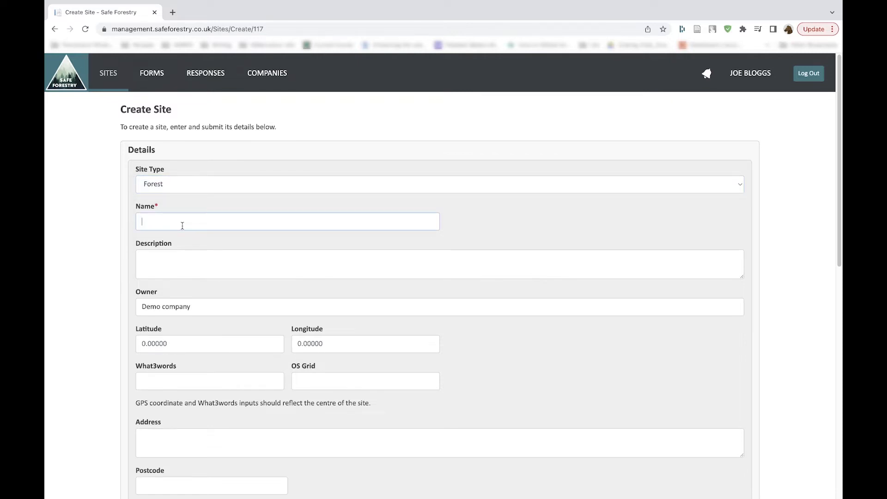
pyautogui.write('Demo site')
# Step: Enter "Forestry site" as the site's description
pyautogui.scroll(-3, 198, 260)
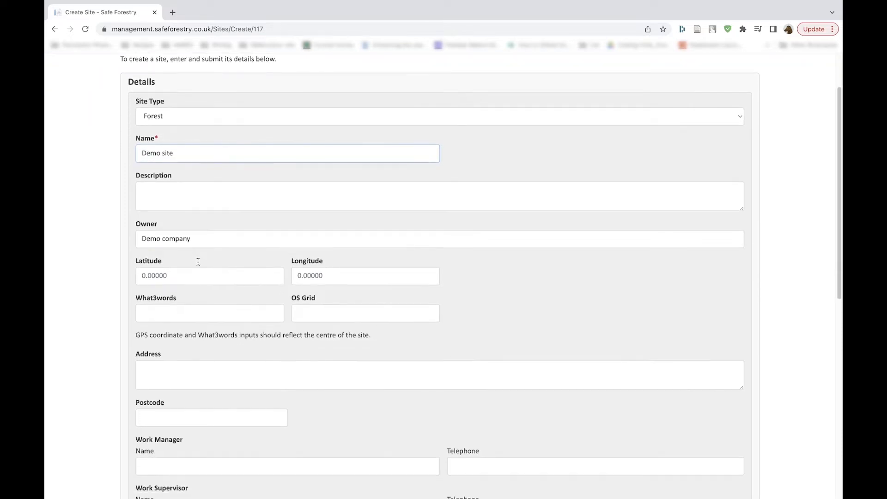
pyautogui.scroll(-1, 198, 263)
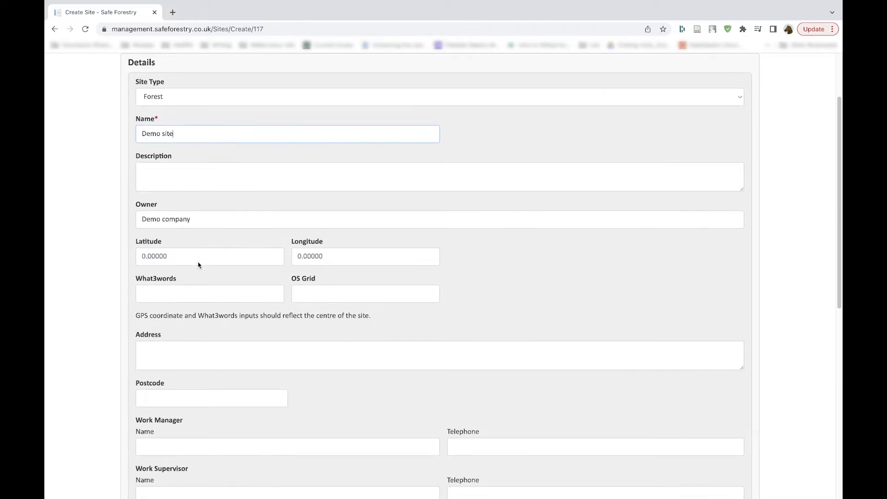
pyautogui.click(199, 175)
pyautogui.write('Forest')
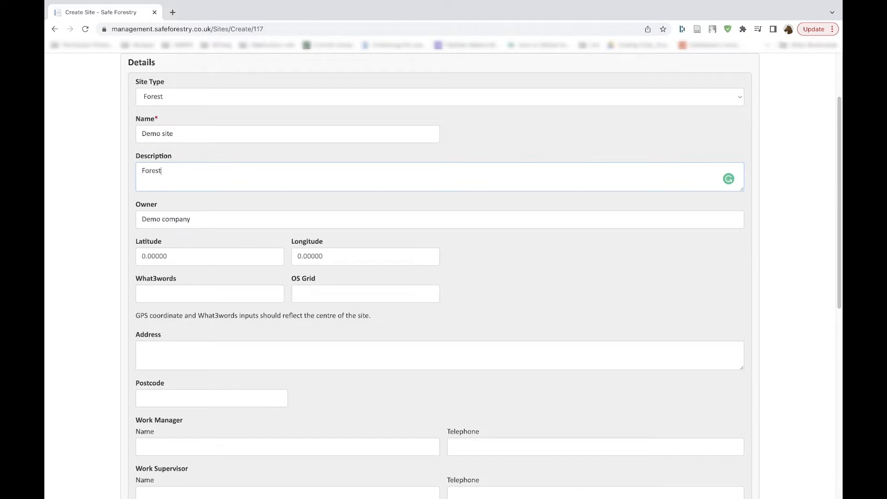
pyautogui.write('ry site')
# Step: Search the web for what3words in a new browser tab and open the what3words map website
pyautogui.scroll(-1, 209, 222)
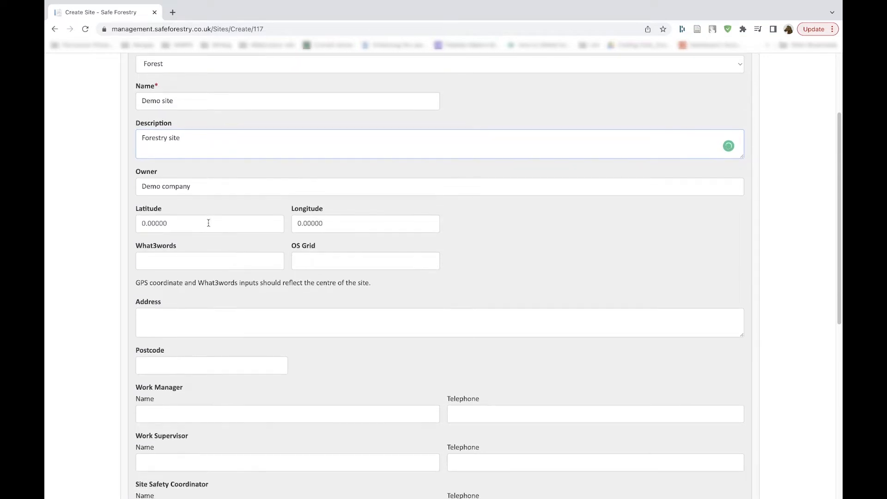
pyautogui.click(208, 223)
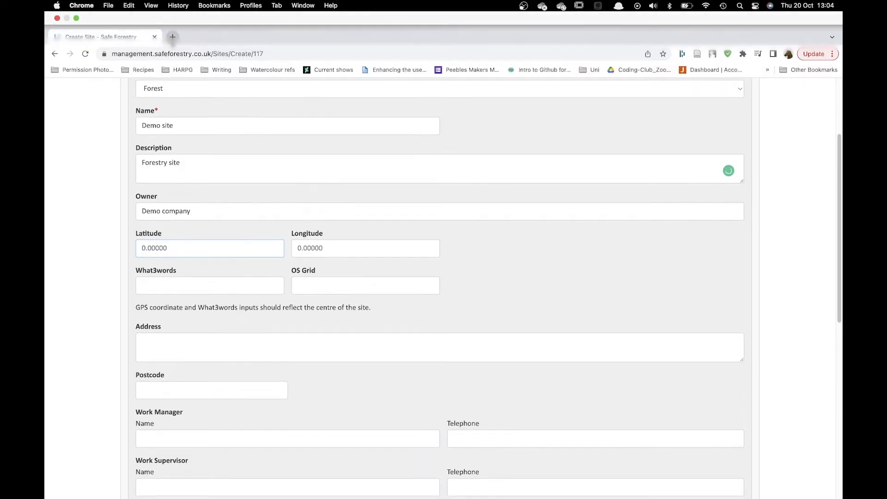
pyautogui.click(173, 37)
pyautogui.write('what')
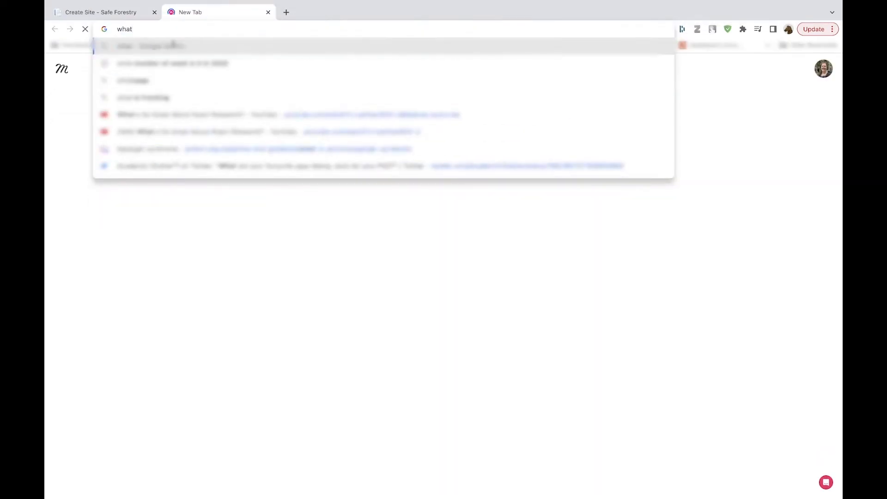
pyautogui.write('3words')
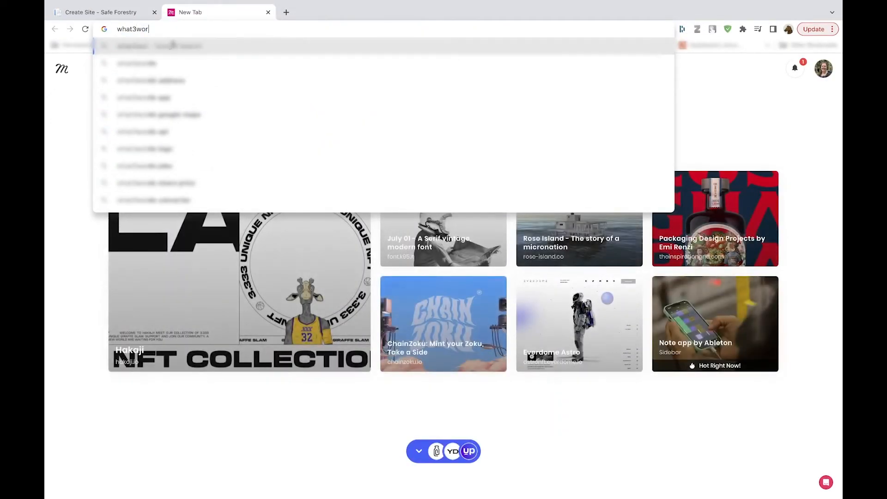
pyautogui.press('Return')
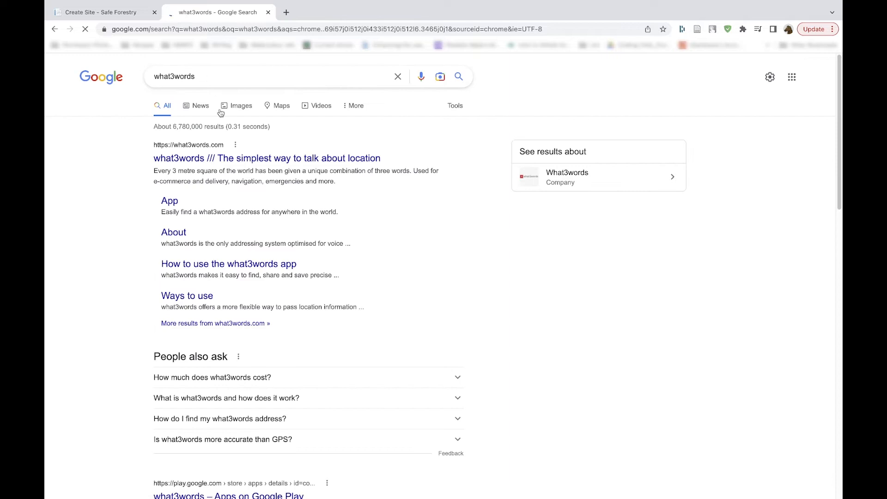
pyautogui.click(219, 159)
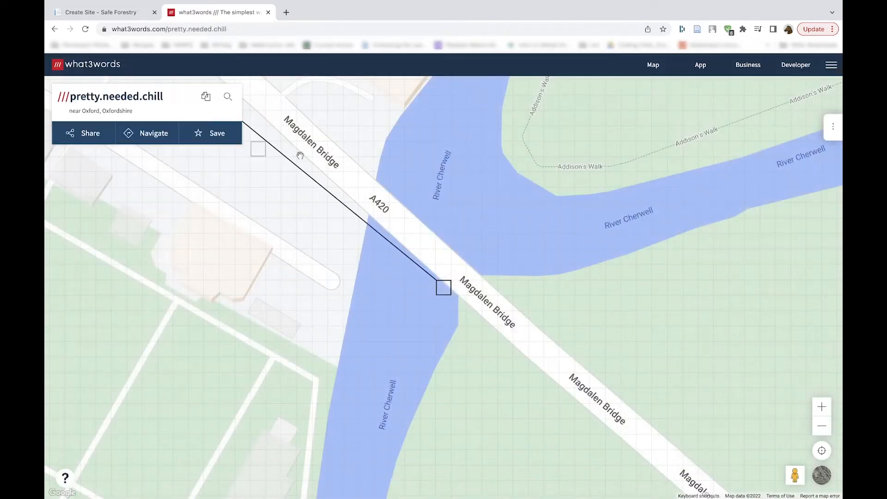
# Step: Dismiss the introductory guide and find the area just south of Peebles, Scotland, on the what3words map
pyautogui.scroll(-5, 373, 239)
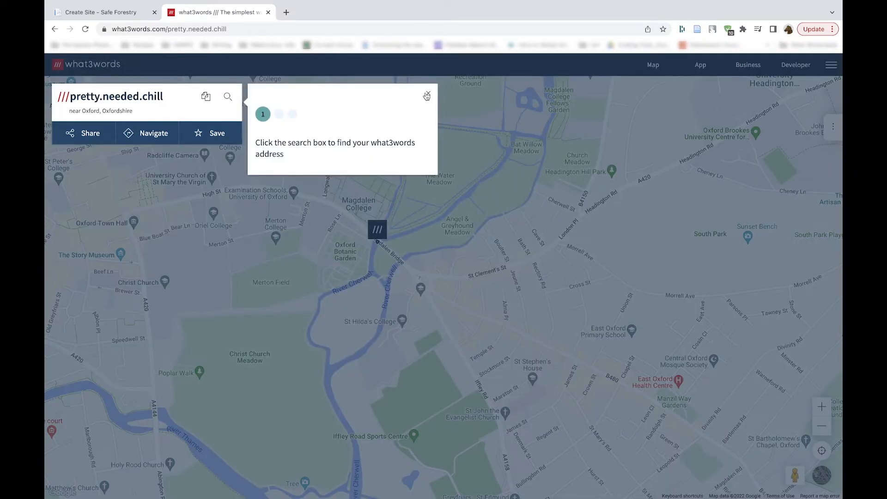
pyautogui.click(427, 96)
pyautogui.scroll(-3, 326, 238)
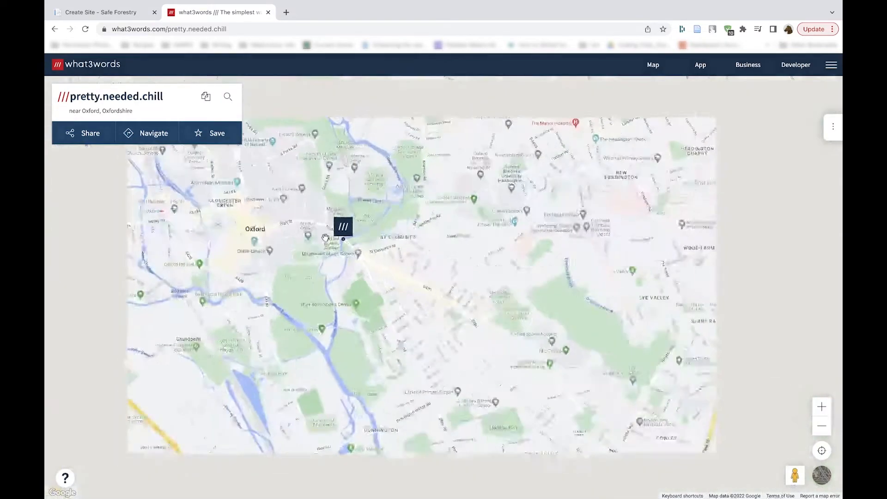
pyautogui.scroll(-4, 325, 237)
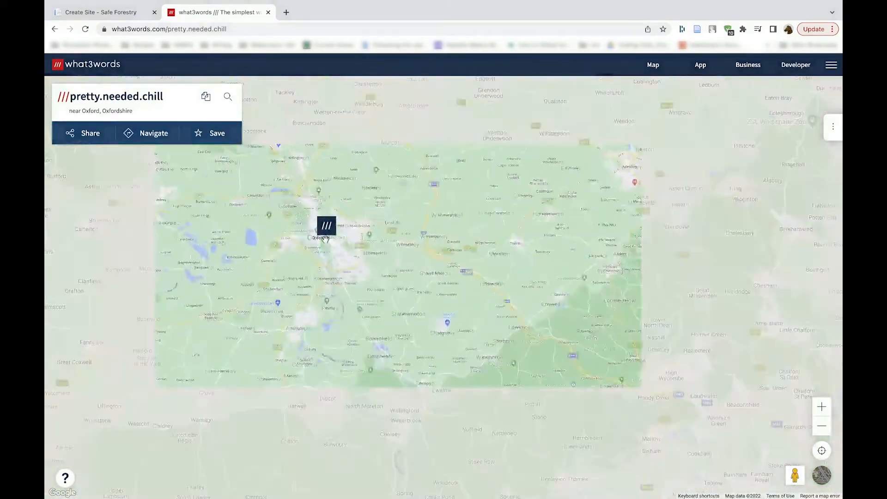
pyautogui.scroll(-5, 325, 237)
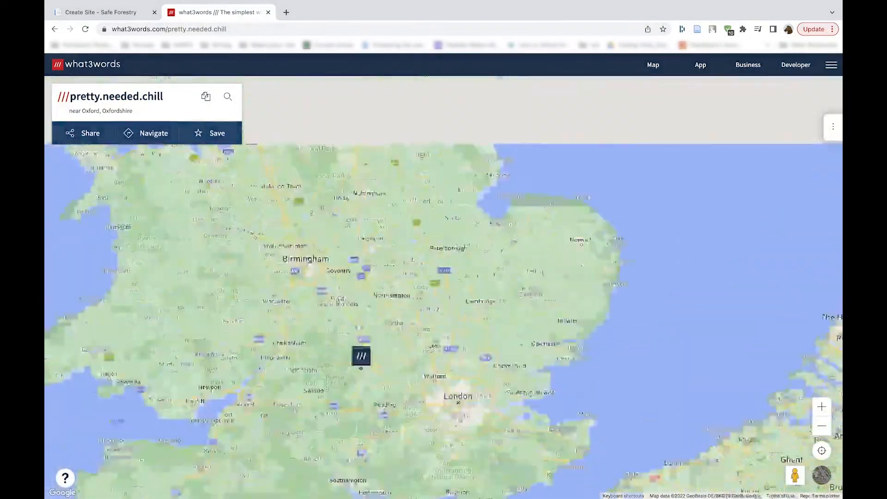
pyautogui.moveTo(361, 368); pyautogui.dragTo(387, 467)
pyautogui.moveTo(340, 236); pyautogui.dragTo(369, 475)
pyautogui.moveTo(335, 258); pyautogui.dragTo(411, 404)
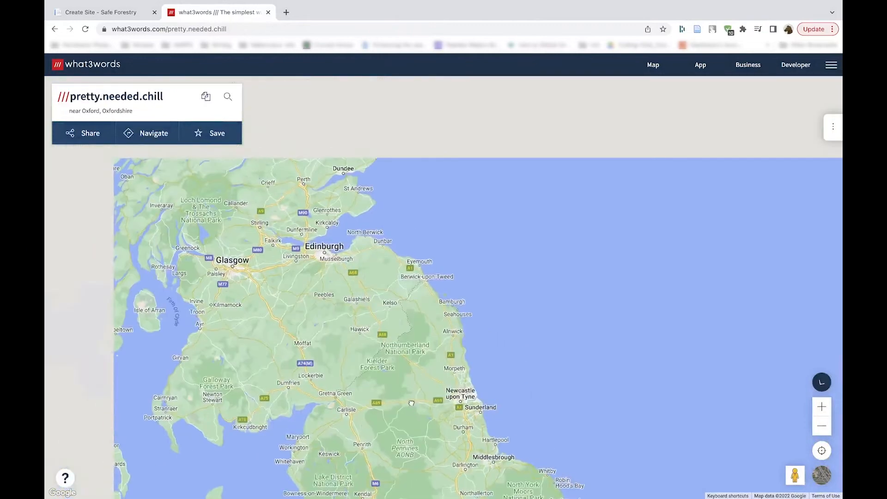
pyautogui.scroll(4, 342, 277)
pyautogui.moveTo(343, 411); pyautogui.dragTo(362, 224)
pyautogui.moveTo(390, 370); pyautogui.dragTo(376, 260)
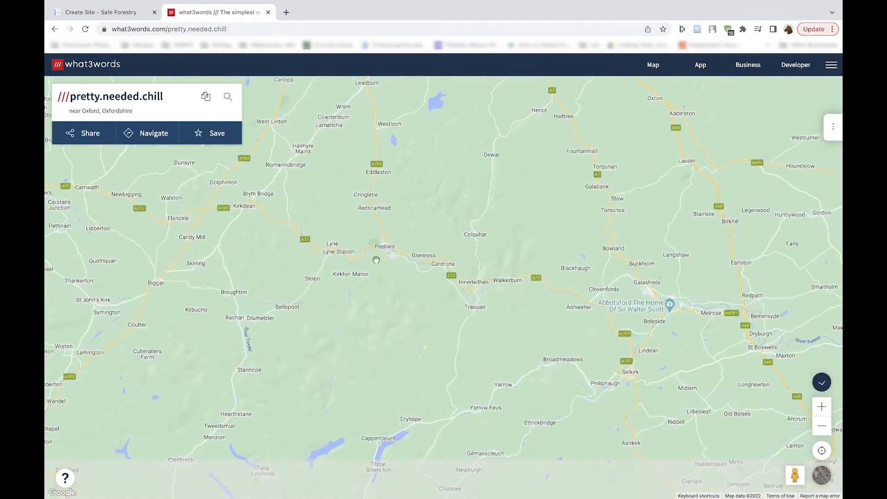
pyautogui.scroll(5, 380, 240)
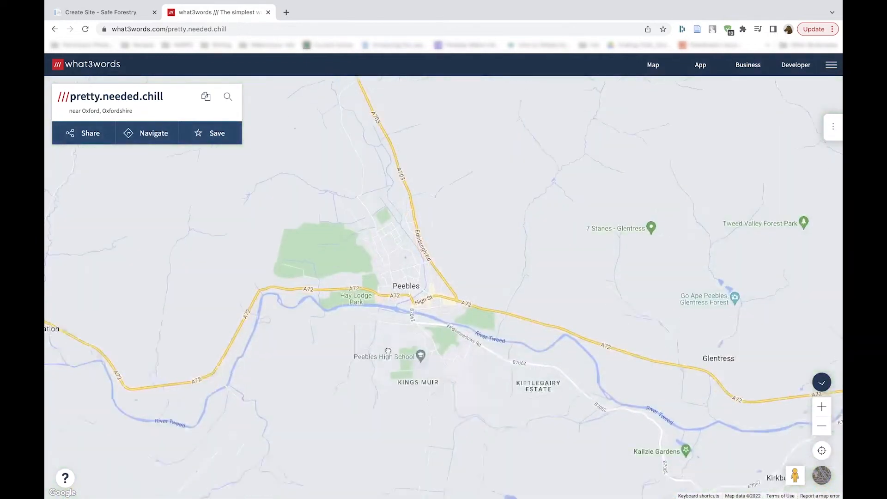
pyautogui.moveTo(388, 351); pyautogui.dragTo(376, 288)
pyautogui.moveTo(385, 352); pyautogui.dragTo(386, 303)
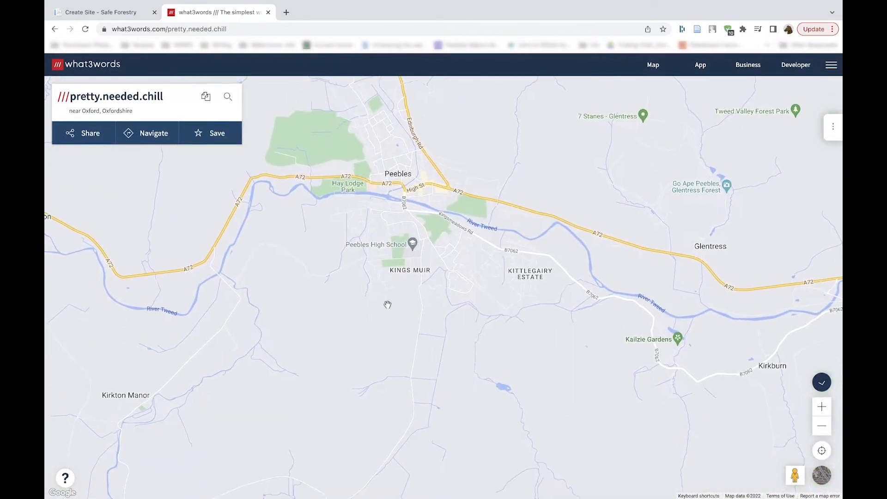
pyautogui.scroll(3, 376, 277)
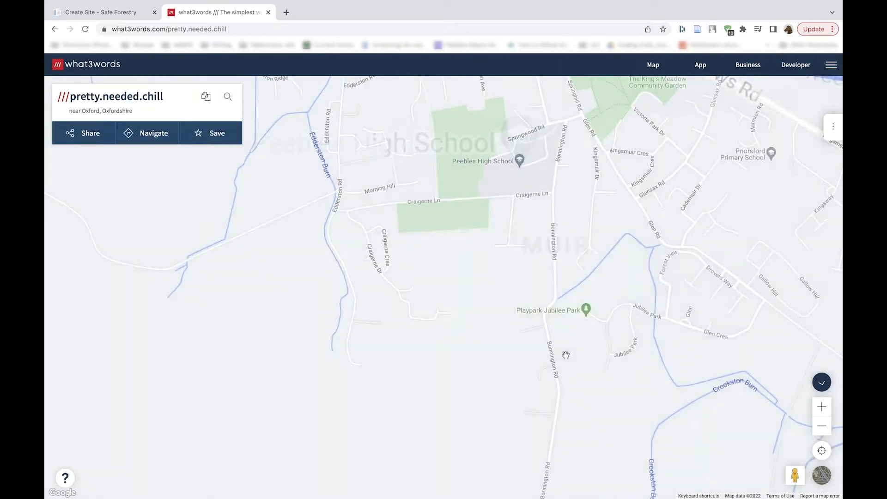
# Step: Switch the map to satellite imagery and select the square in the woodland south of Peebles, west of Crookston Burn
pyautogui.click(828, 482)
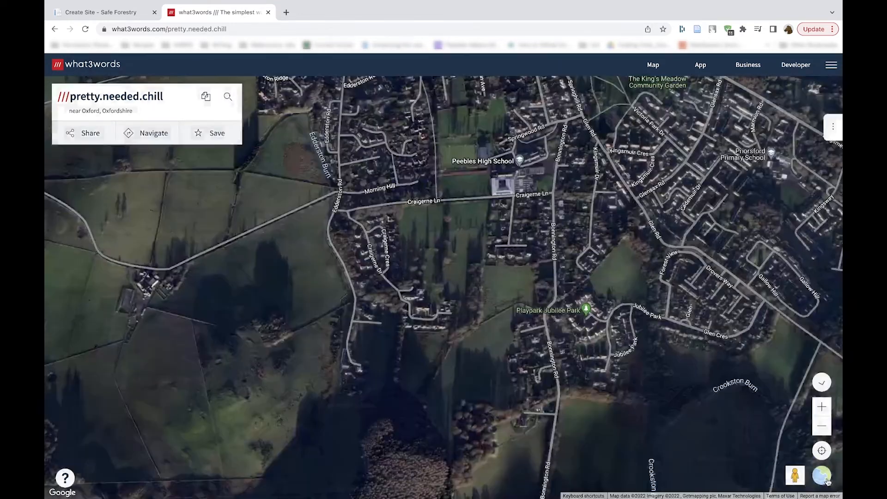
pyautogui.moveTo(443, 380); pyautogui.dragTo(471, 187)
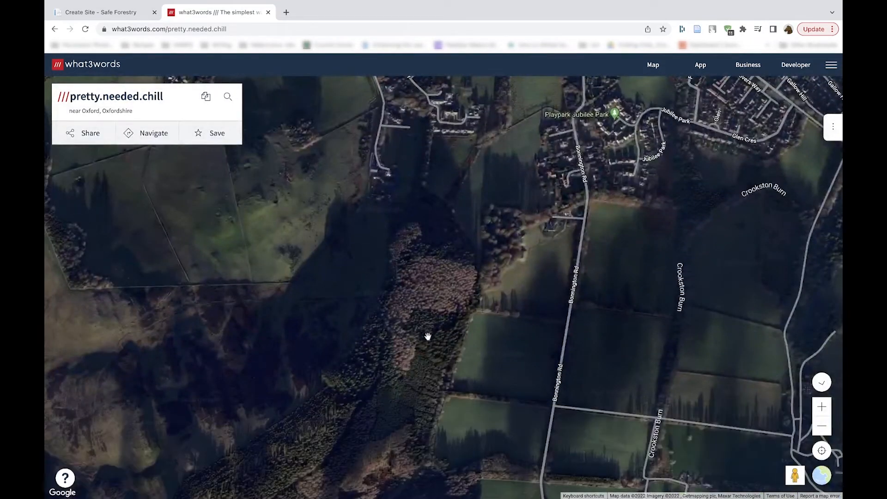
pyautogui.moveTo(423, 361); pyautogui.dragTo(447, 237)
pyautogui.scroll(-3, 446, 236)
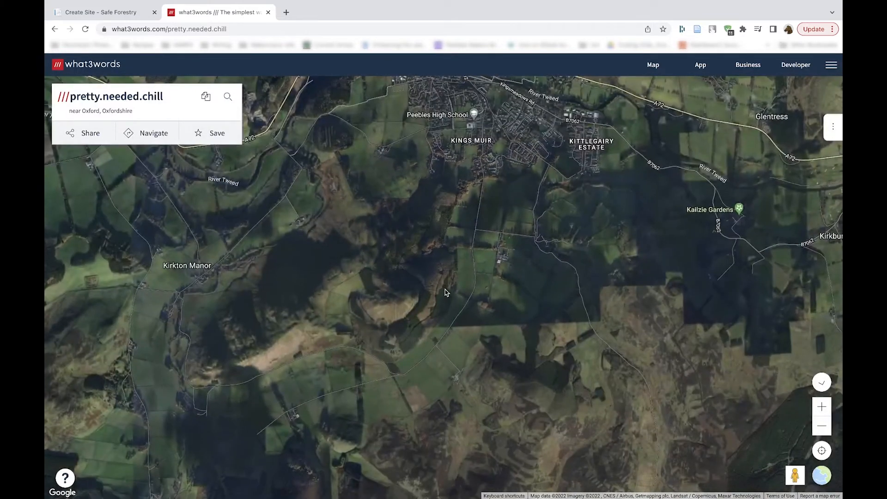
pyautogui.click(821, 406)
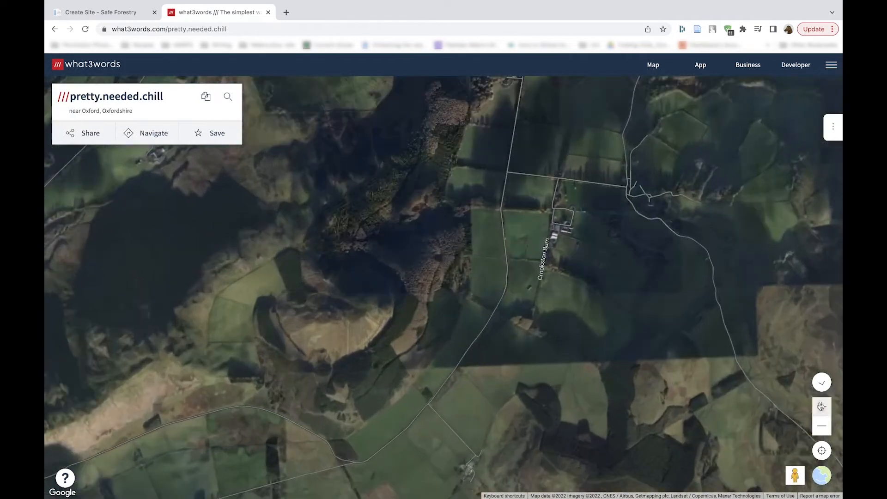
pyautogui.moveTo(514, 318); pyautogui.dragTo(540, 370)
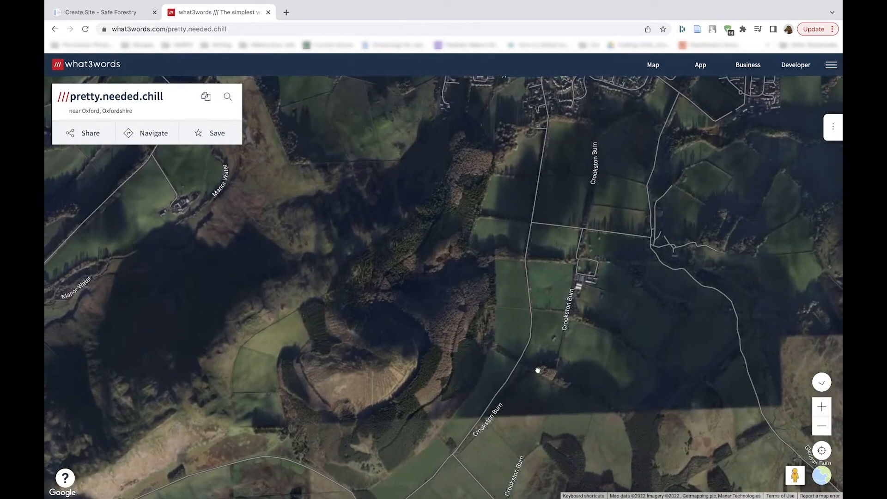
pyautogui.click(406, 314)
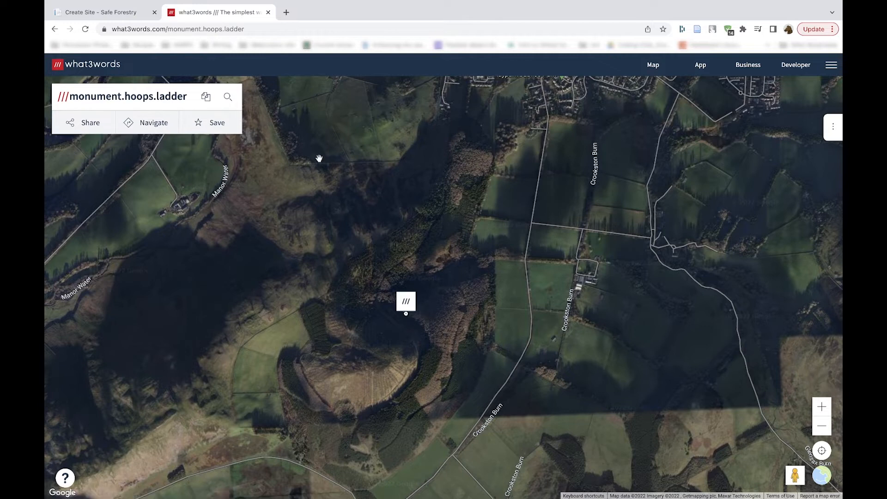
# Step: Copy the what3words address monument.hoops.ladder into the site form's What3words field and let the latitude and longitude fill in from it
pyautogui.click(206, 97)
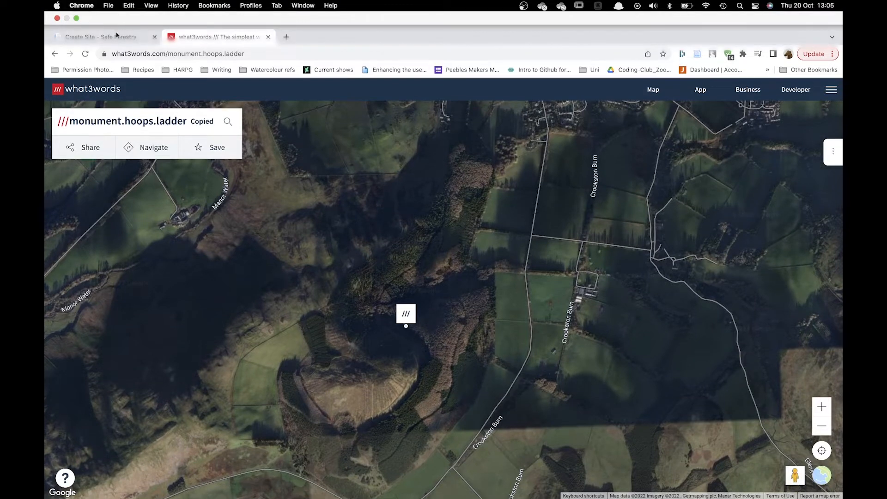
pyautogui.click(116, 11)
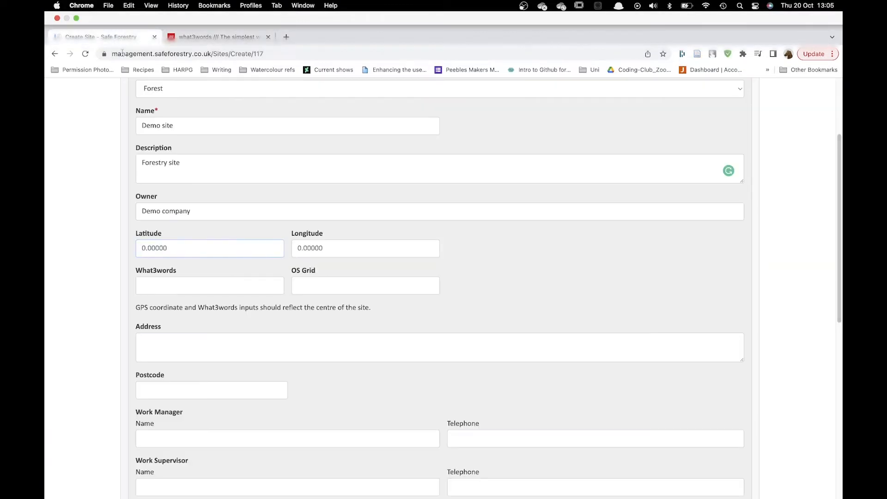
pyautogui.click(158, 259)
pyautogui.hotkey('ctrl', 'v')
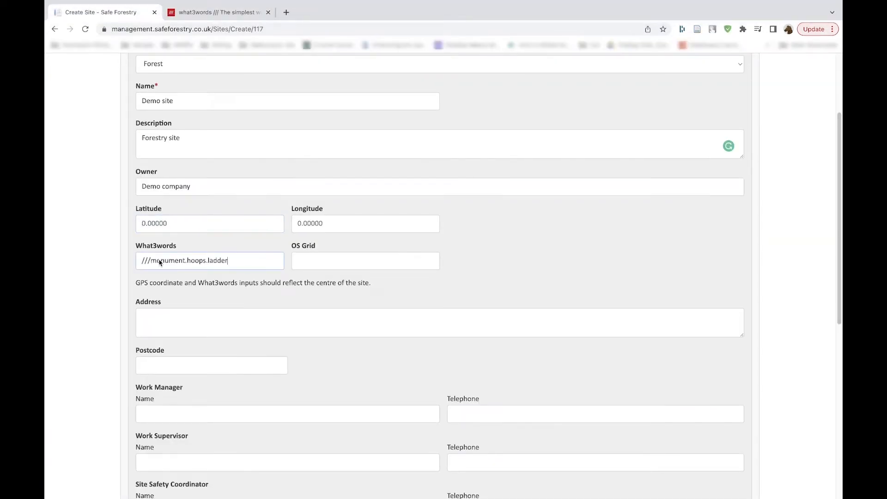
pyautogui.click(173, 224)
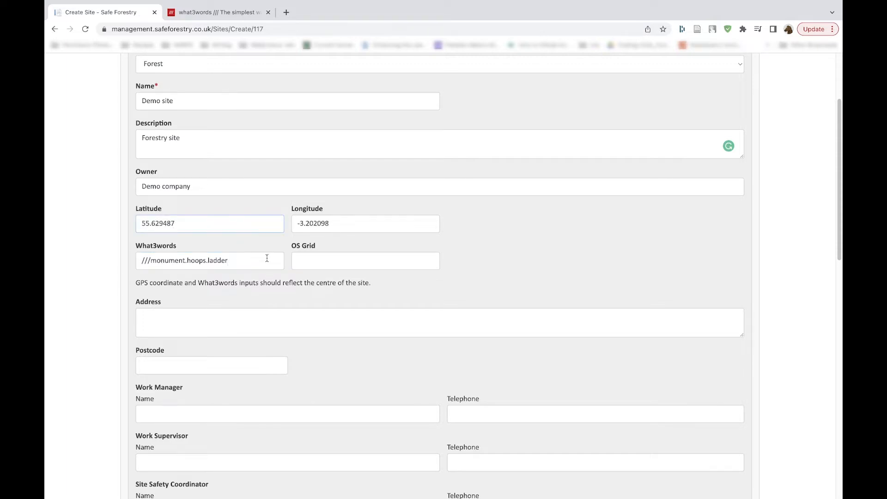
# Step: Fill in the site's two-line address with the plantation name first and the town on the second line
pyautogui.scroll(-1, 266, 264)
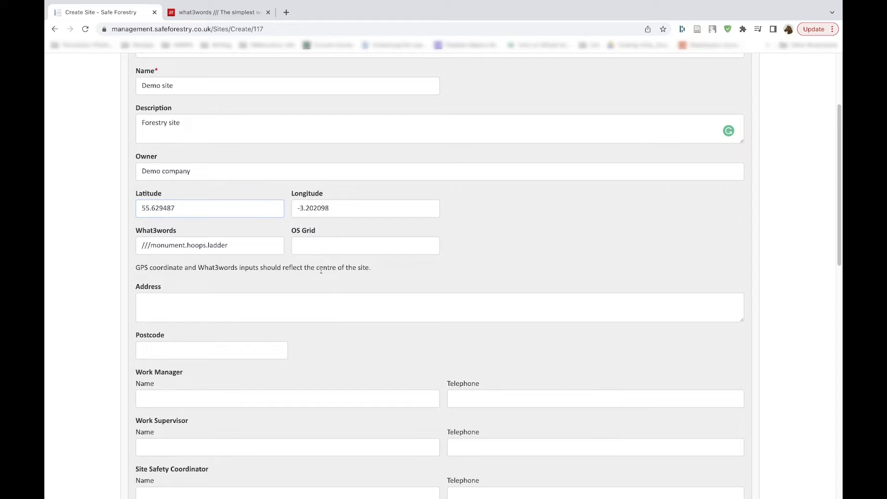
pyautogui.click(317, 306)
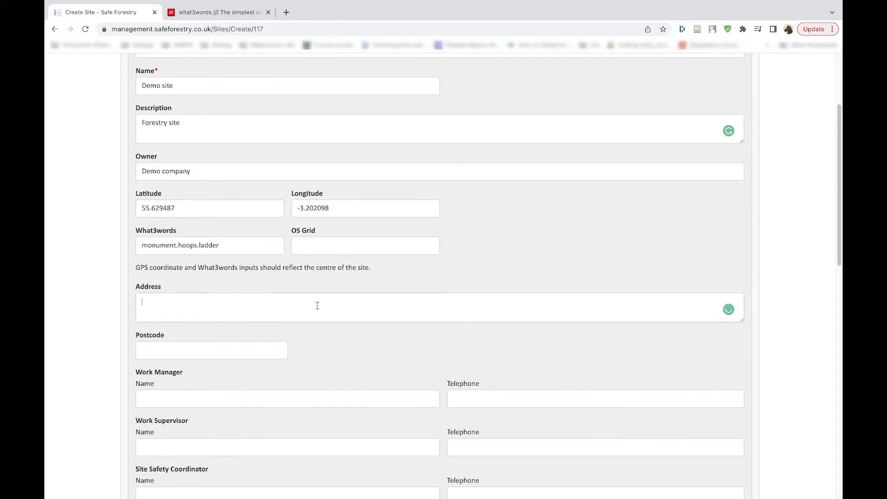
pyautogui.write('Cademuir pLAN')
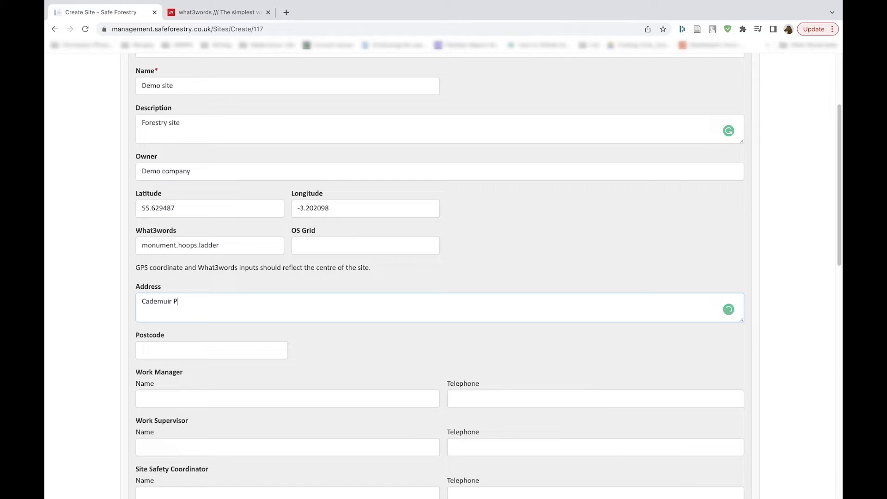
pyautogui.write('tation')
pyautogui.press('Tab')
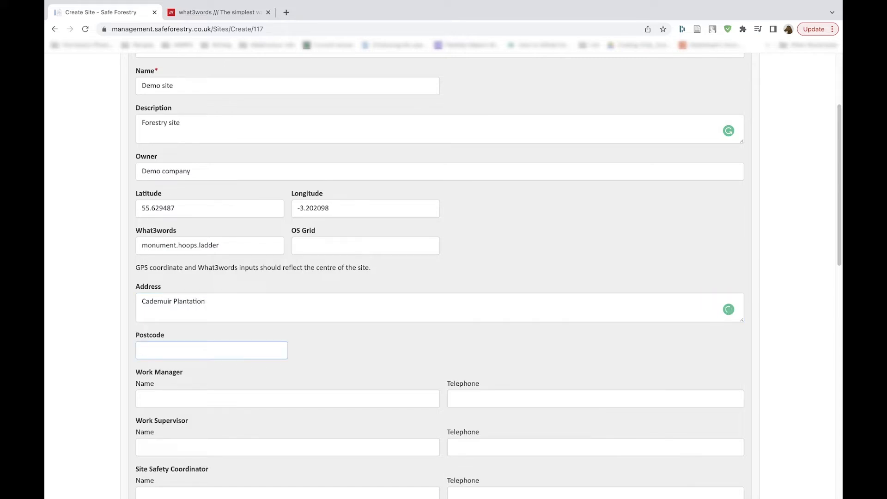
pyautogui.click(293, 301)
pyautogui.press('Return')
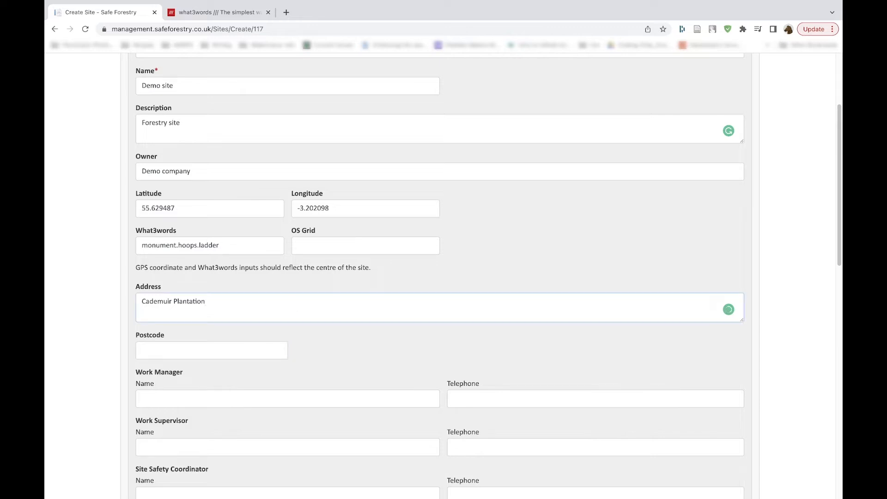
pyautogui.write('Peebles')
# Step: Enter the same contact name for the Work Manager, Work Supervisor and Site Safety Coordinator
pyautogui.scroll(-4, 157, 181)
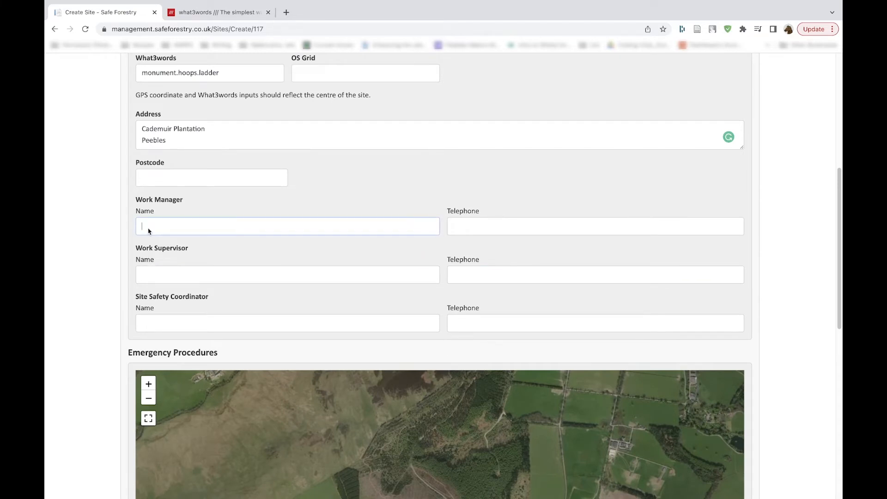
pyautogui.write('Joe Bloggs')
pyautogui.moveTo(183, 226); pyautogui.dragTo(138, 227)
pyautogui.click(152, 278)
pyautogui.hotkey('ctrl', 'v')
pyautogui.click(153, 323)
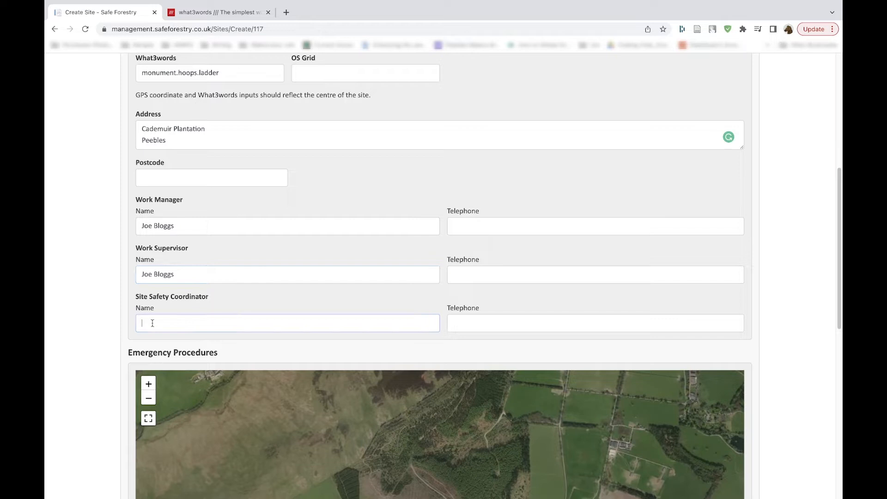
# Step: Enter the contact's telephone number for the Work Manager and copy it to the Work Supervisor and Site Safety Coordinator
pyautogui.click(481, 226)
pyautogui.write('07800000000')
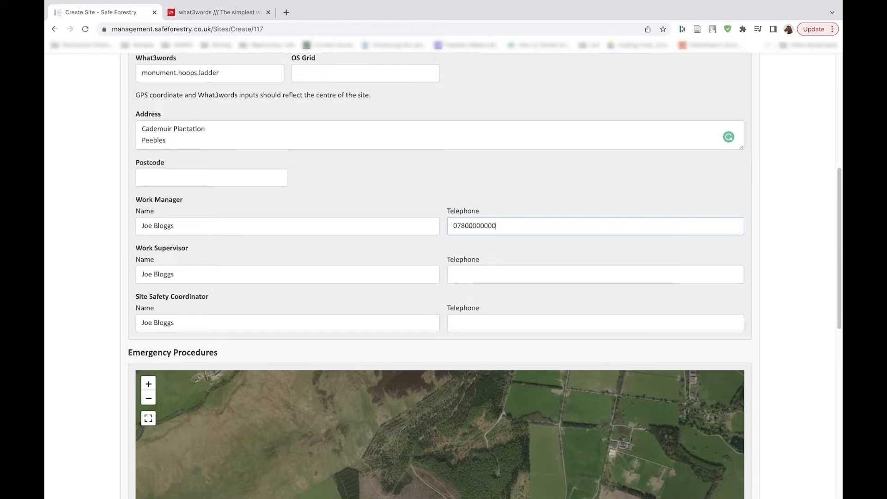
pyautogui.moveTo(510, 228); pyautogui.dragTo(453, 229)
pyautogui.click(469, 275)
pyautogui.hotkey('ctrl', 'v')
pyautogui.click(478, 321)
pyautogui.hotkey('ctrl', 'v')
# Step: On the Emergency Procedures map, place a Goal Posts marker at the woodland's eastern edge and a Sign marker on the road just east of it
pyautogui.scroll(-1, 478, 326)
pyautogui.scroll(-4, 478, 327)
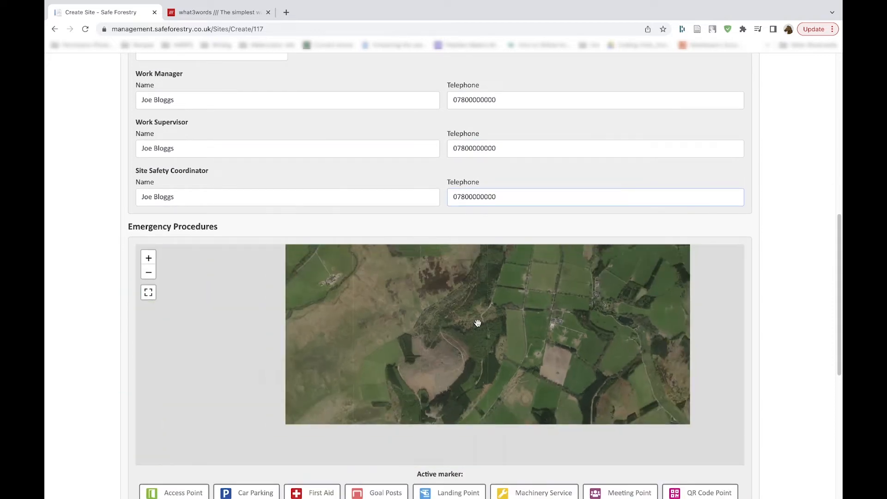
pyautogui.scroll(-3, 112, 376)
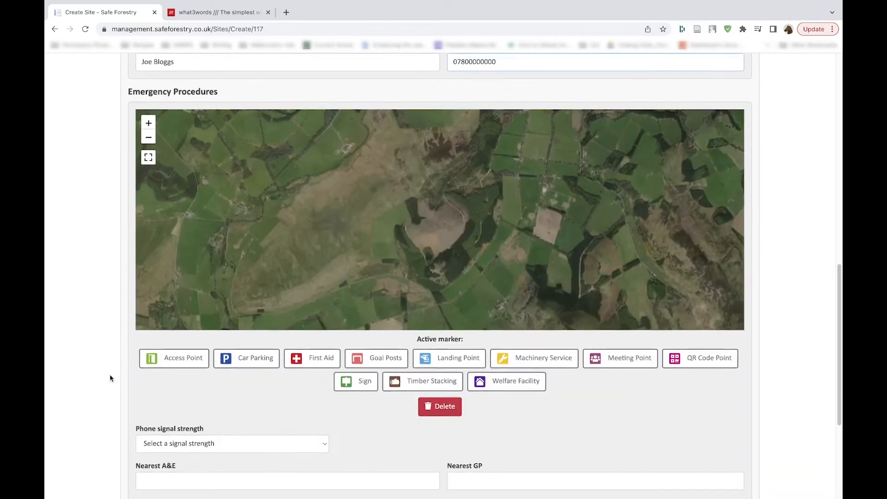
pyautogui.moveTo(364, 255); pyautogui.dragTo(317, 259)
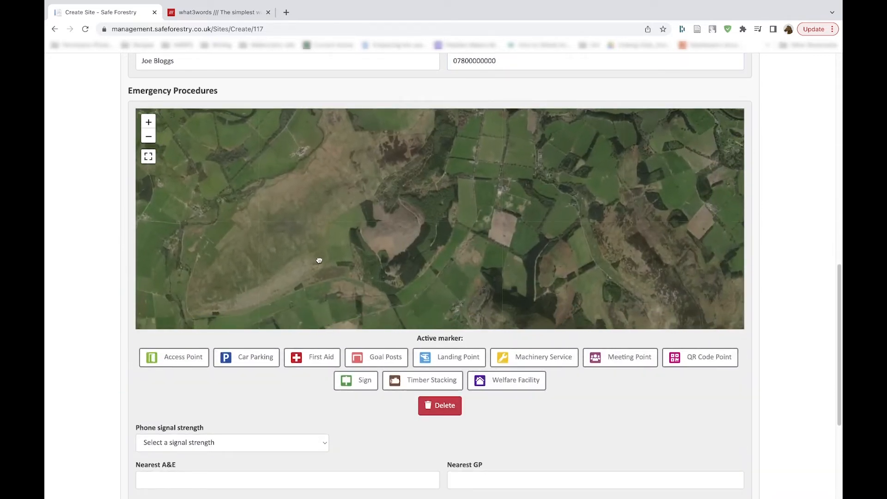
pyautogui.click(149, 125)
pyautogui.moveTo(395, 165)
pyautogui.mouseDown()
pyautogui.moveTo(400, 311)
pyautogui.moveTo(404, 171)
pyautogui.mouseUp()
pyautogui.moveTo(402, 251); pyautogui.dragTo(423, 158)
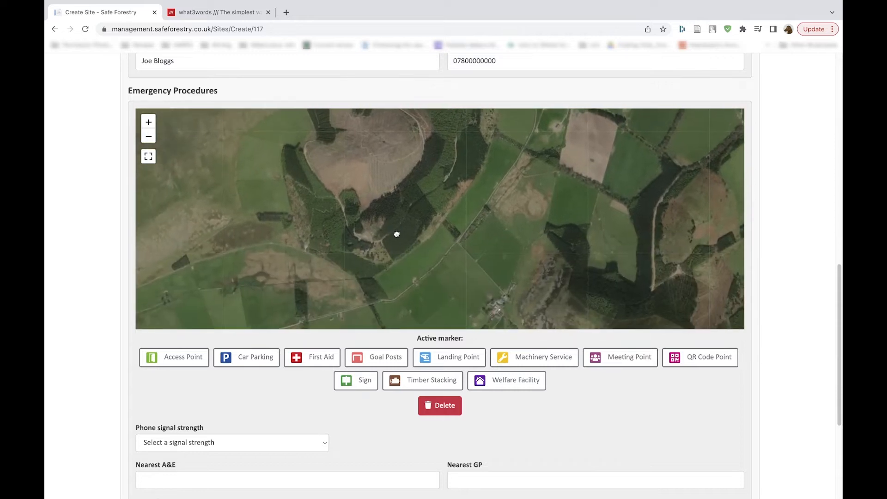
pyautogui.moveTo(400, 238); pyautogui.dragTo(390, 279)
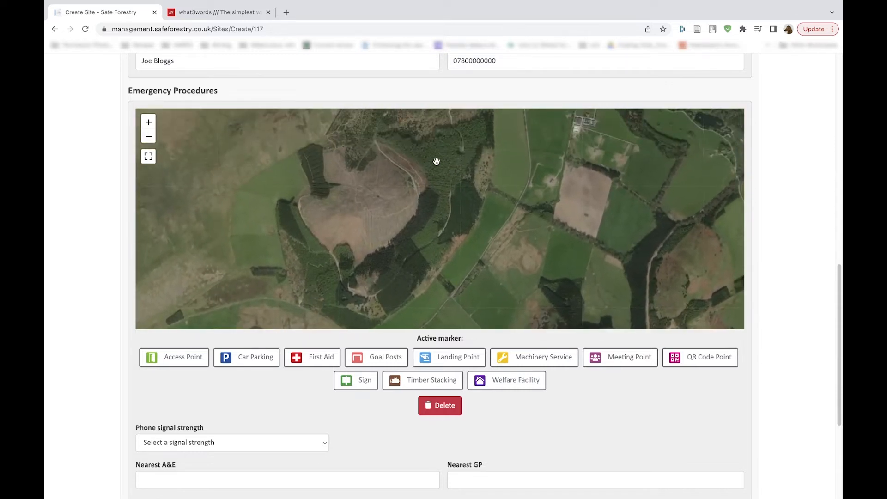
pyautogui.moveTo(435, 158); pyautogui.dragTo(439, 271)
pyautogui.moveTo(460, 193)
pyautogui.mouseDown()
pyautogui.moveTo(454, 262)
pyautogui.moveTo(459, 206)
pyautogui.mouseUp()
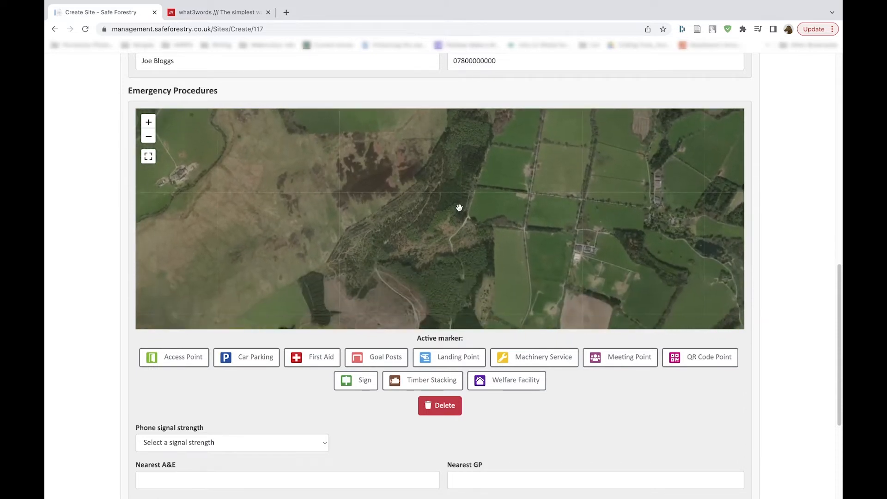
pyautogui.click(362, 365)
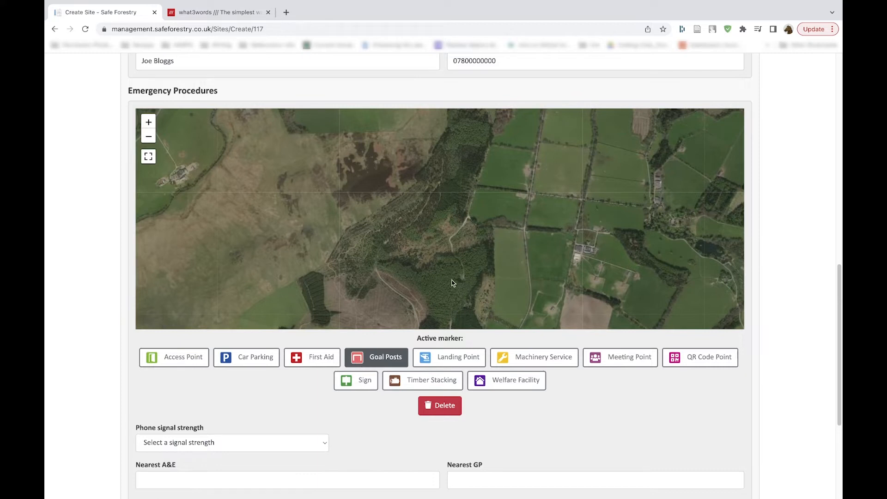
pyautogui.click(492, 228)
pyautogui.click(355, 382)
pyautogui.click(522, 229)
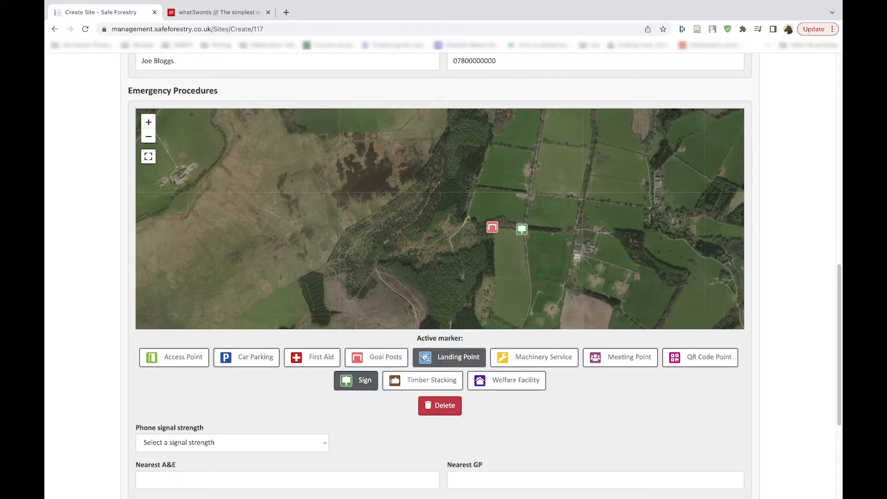
# Step: Place a QR Code Point marker on the clearing track west of the goal posts and a First Aid marker just southwest of it
pyautogui.click(691, 365)
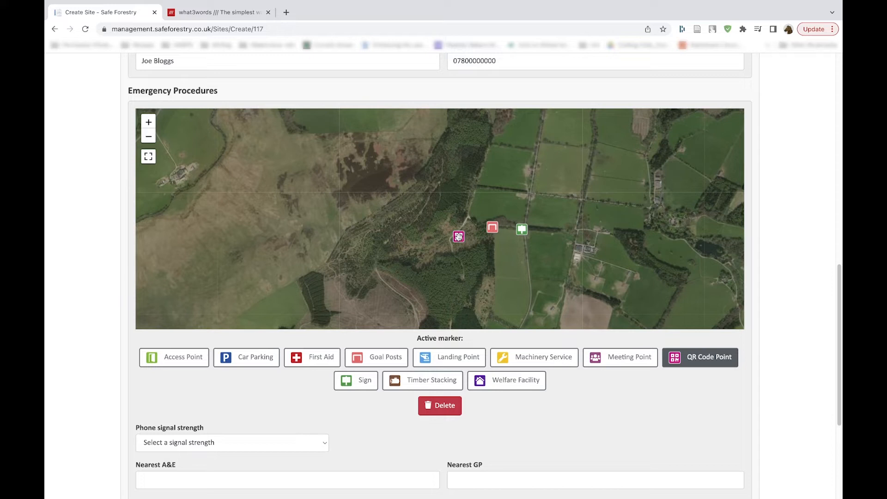
pyautogui.click(306, 358)
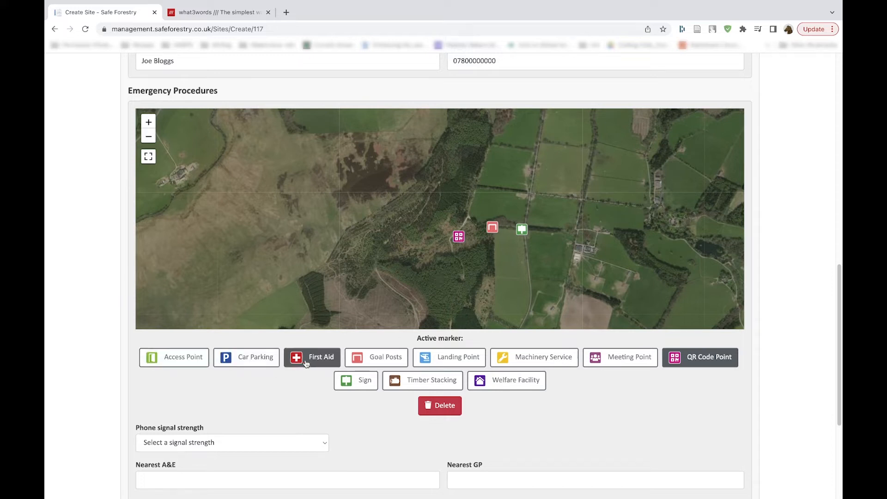
pyautogui.click(452, 243)
# Step: Place a Car Parking marker just north of the QR code point and an Access Point marker beside the roadside sign
pyautogui.click(231, 358)
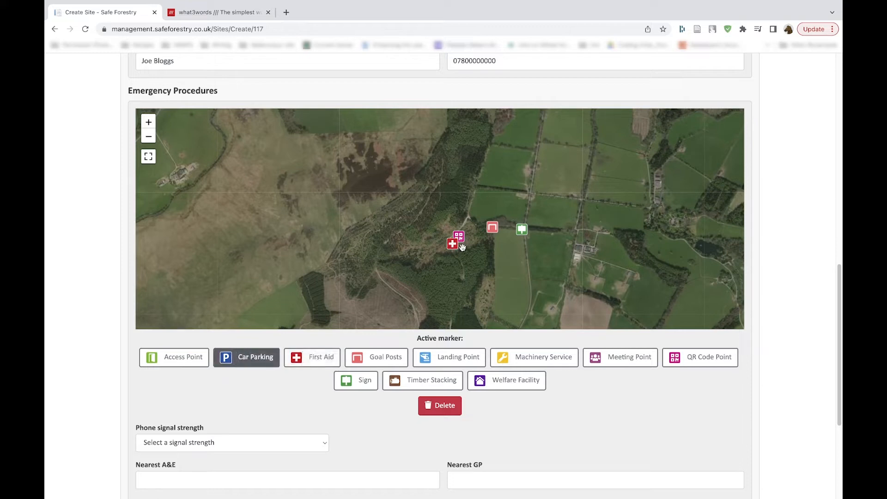
pyautogui.click(463, 227)
pyautogui.click(180, 358)
pyautogui.click(517, 229)
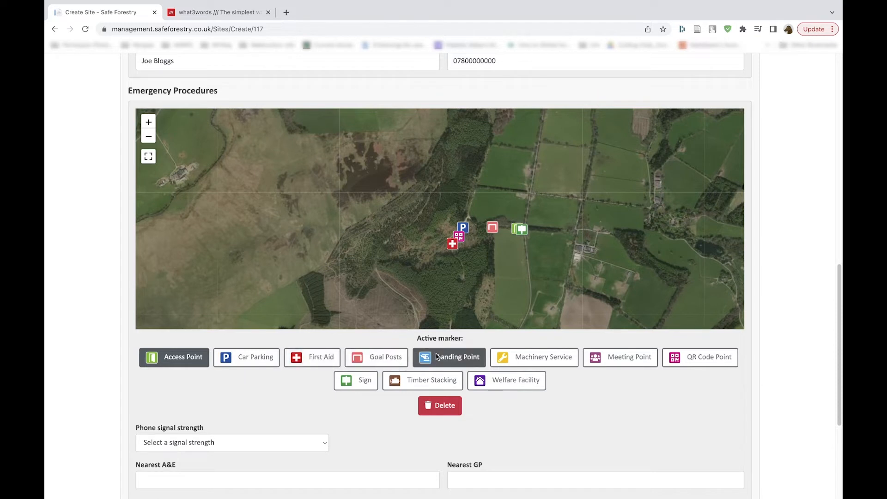
# Step: Place a Landing Point marker in the southwestern part of the large cleared area south of the other markers
pyautogui.moveTo(436, 294); pyautogui.dragTo(457, 184)
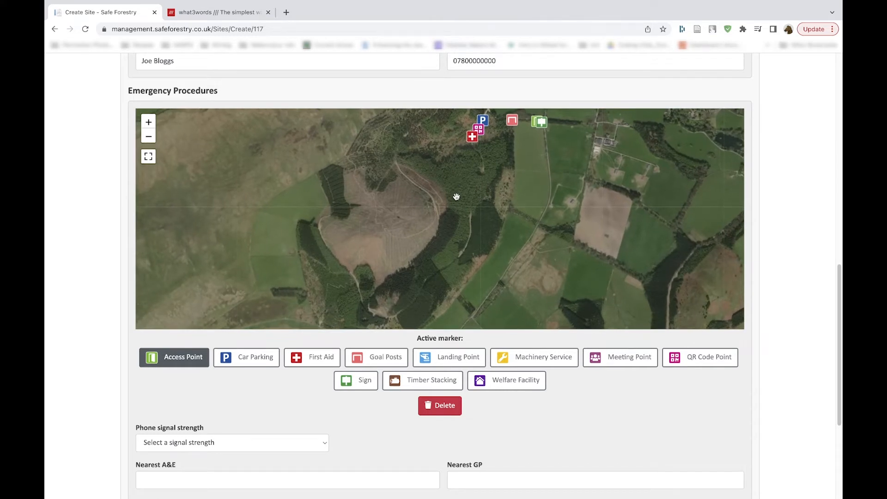
pyautogui.click(438, 357)
pyautogui.click(348, 251)
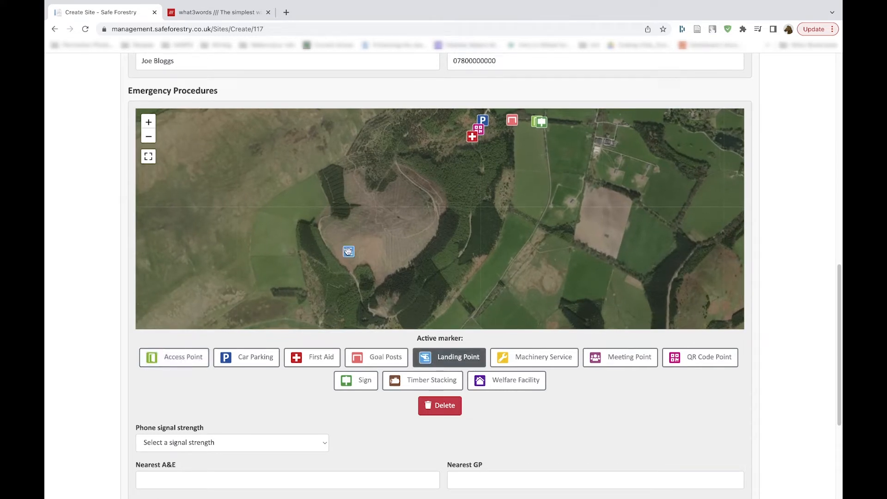
# Step: Place a Machinery Service marker just northeast of the car parking and a Meeting Point marker directly west of the QR code point
pyautogui.moveTo(405, 244)
pyautogui.mouseDown()
pyautogui.moveTo(359, 232)
pyautogui.moveTo(346, 248)
pyautogui.mouseUp()
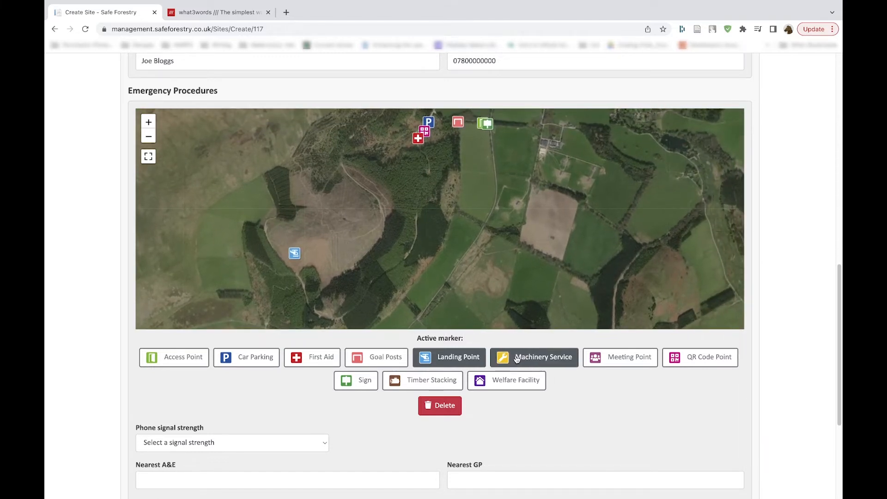
pyautogui.moveTo(435, 206); pyautogui.dragTo(438, 274)
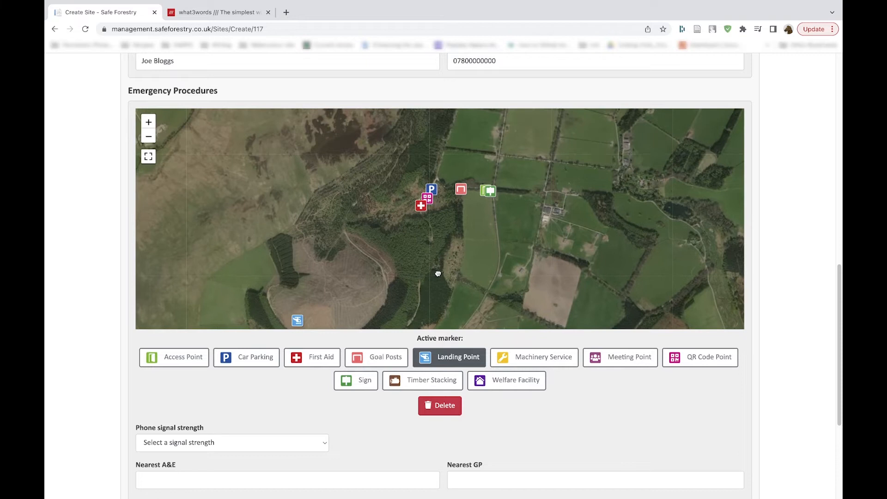
pyautogui.click(527, 356)
pyautogui.click(435, 174)
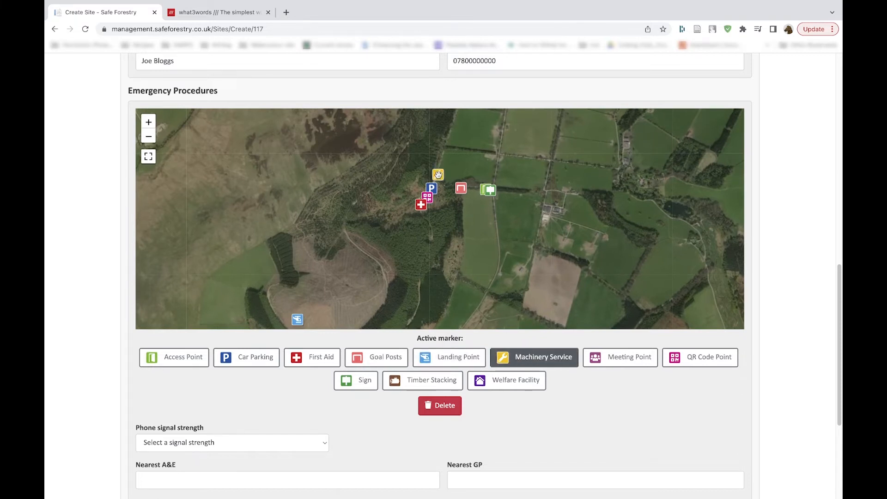
pyautogui.click(619, 364)
pyautogui.click(418, 196)
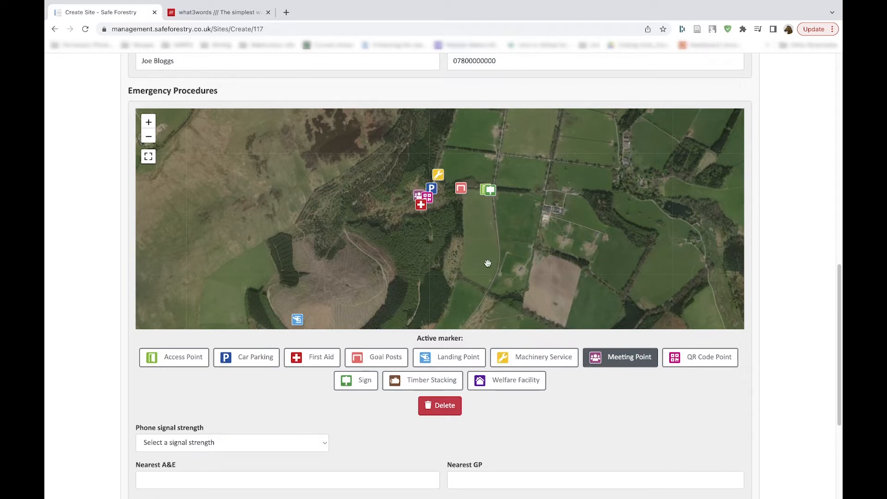
# Step: Place a Timber Stacking marker on the track at the northern edge of the large cleared area
pyautogui.moveTo(431, 289); pyautogui.dragTo(500, 237)
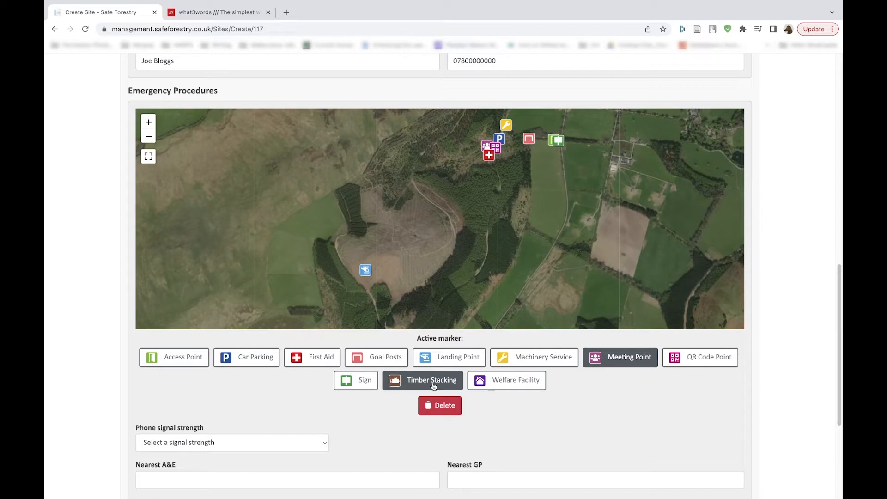
pyautogui.moveTo(457, 298)
pyautogui.mouseDown()
pyautogui.moveTo(495, 196)
pyautogui.moveTo(479, 220)
pyautogui.mouseUp()
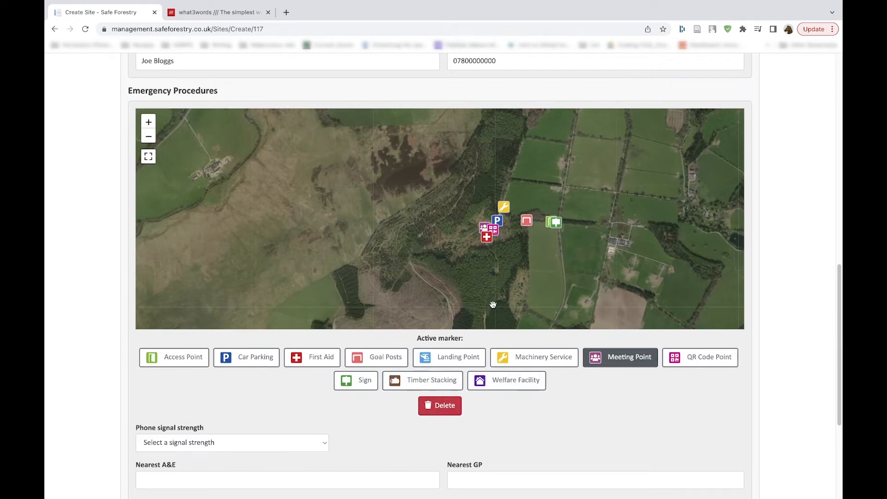
pyautogui.moveTo(491, 307); pyautogui.dragTo(470, 271)
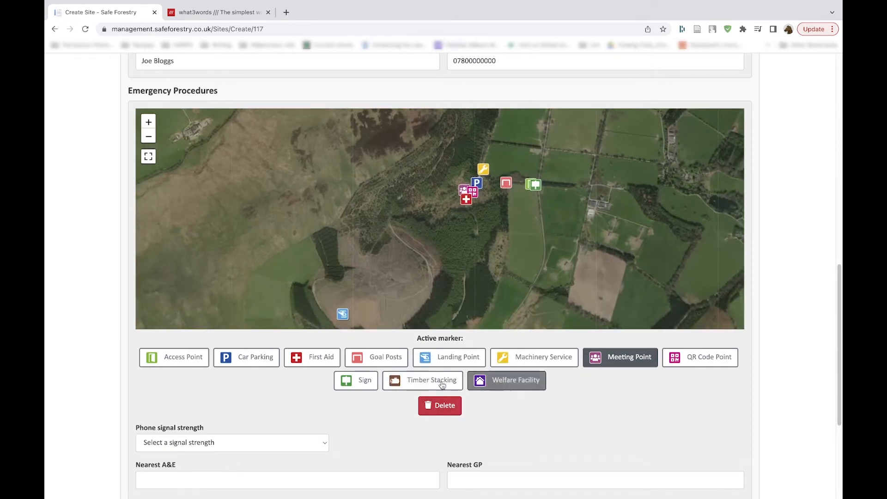
pyautogui.click(416, 380)
pyautogui.click(402, 236)
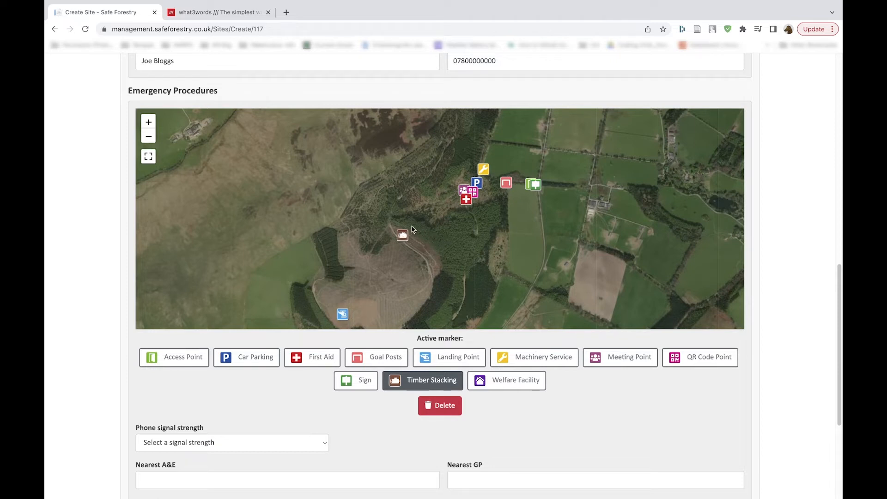
# Step: Place a Welfare Facility marker directly west of the car parking marker
pyautogui.moveTo(474, 280); pyautogui.dragTo(440, 315)
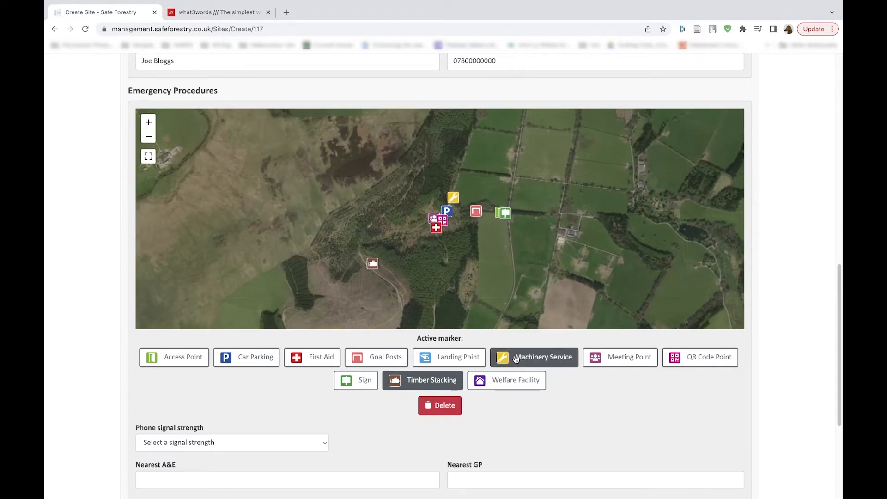
pyautogui.click(509, 384)
pyautogui.click(438, 208)
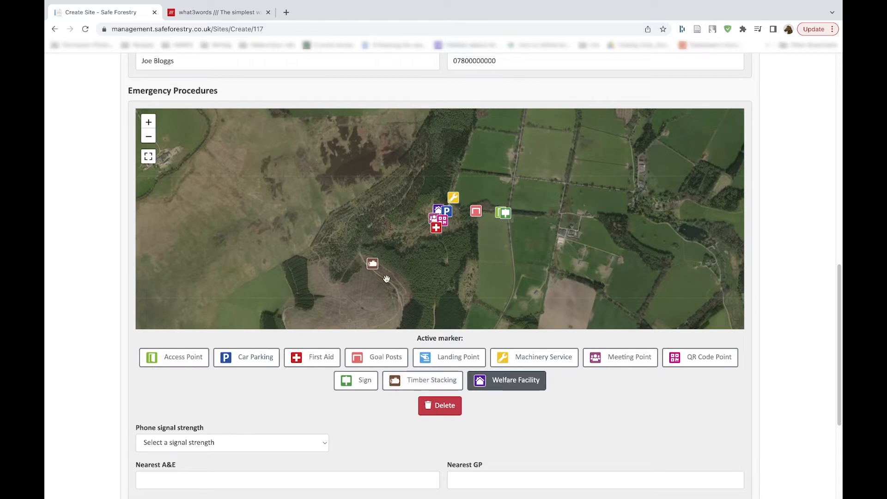
# Step: Add three more Sign markers: west of the first aid point, north of the timber stacking, and on the woodland track south of first aid
pyautogui.click(351, 387)
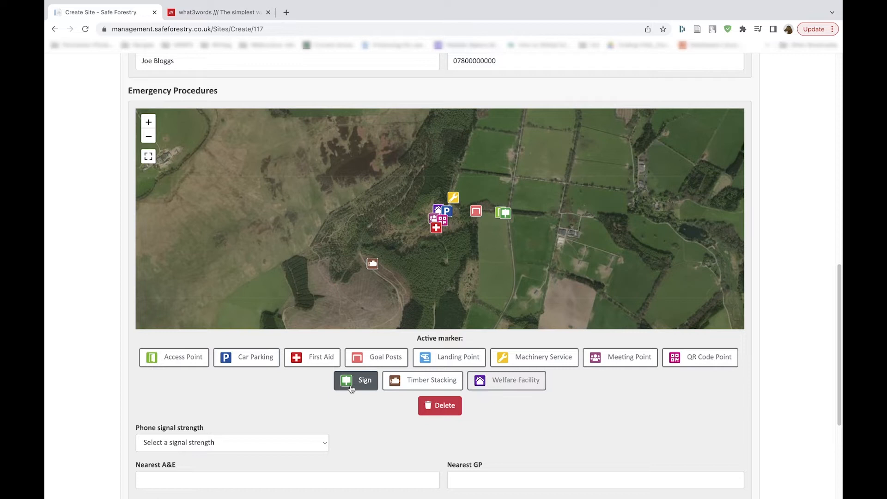
pyautogui.click(402, 230)
pyautogui.click(365, 241)
pyautogui.moveTo(397, 284)
pyautogui.mouseDown()
pyautogui.moveTo(395, 240)
pyautogui.moveTo(380, 218)
pyautogui.mouseUp()
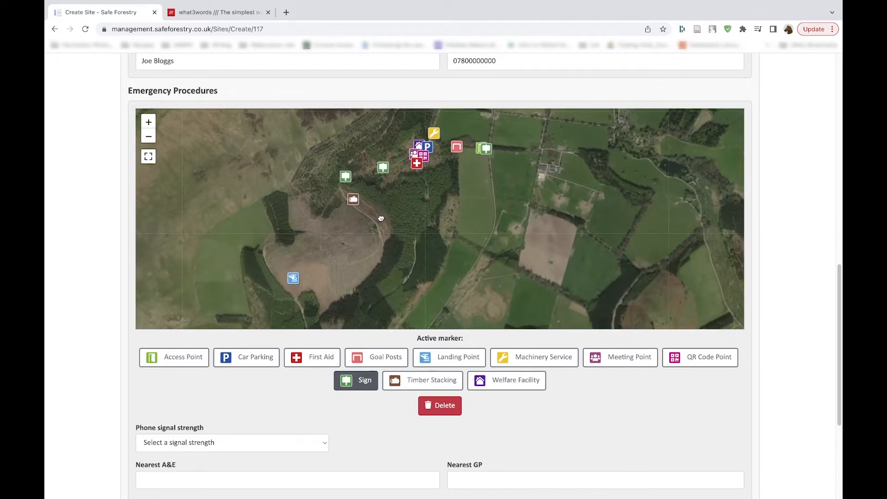
pyautogui.click(416, 247)
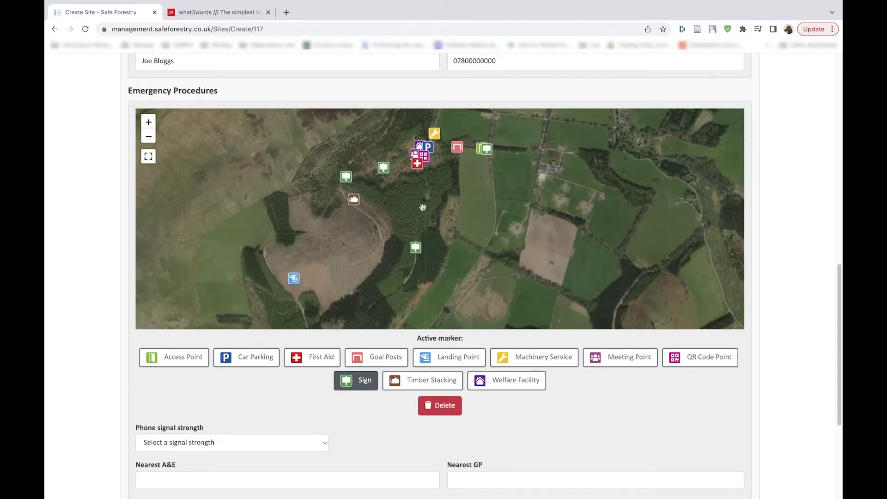
# Step: Add another Sign marker in the woodland just southeast of the first aid point, north of the southernmost sign
pyautogui.click(428, 198)
pyautogui.moveTo(423, 286); pyautogui.dragTo(438, 159)
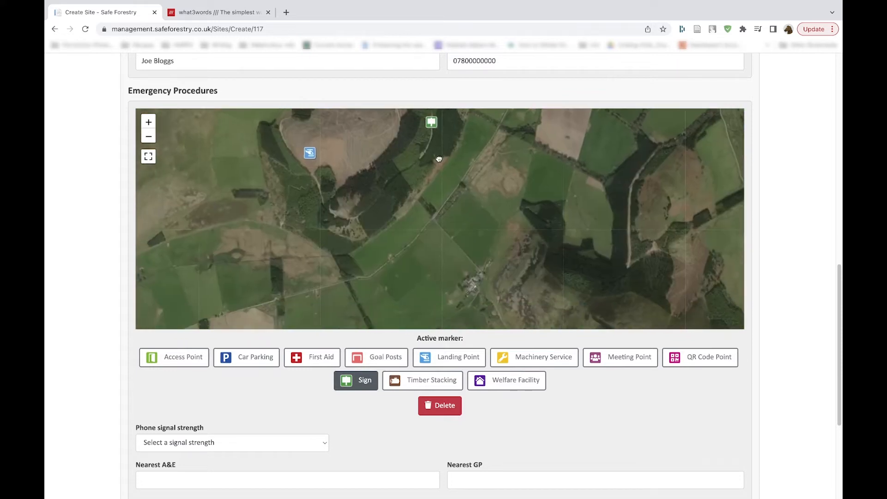
pyautogui.moveTo(385, 208); pyautogui.dragTo(356, 342)
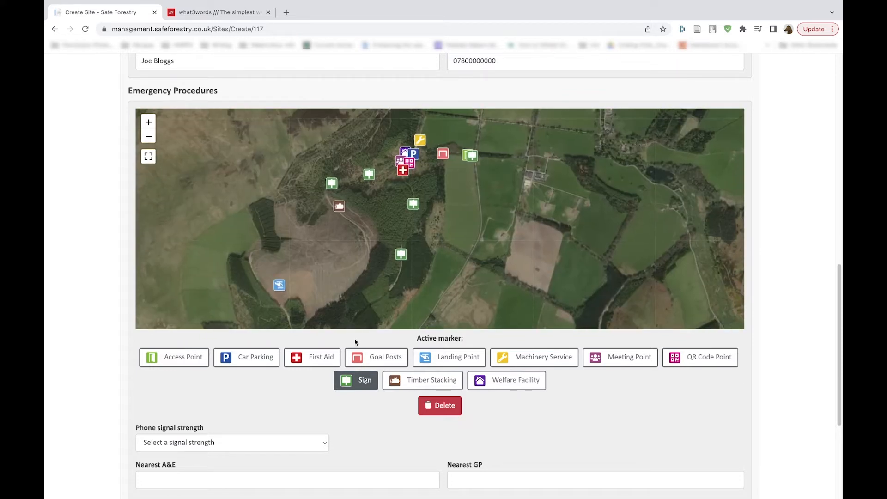
pyautogui.moveTo(373, 271); pyautogui.dragTo(374, 274)
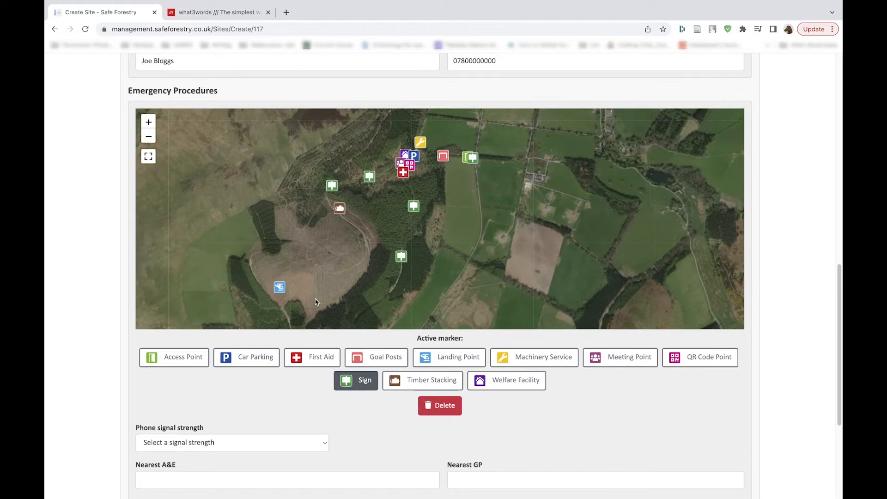
# Step: Set the site's phone signal strength to Medium
pyautogui.scroll(-1, 297, 387)
pyautogui.click(296, 390)
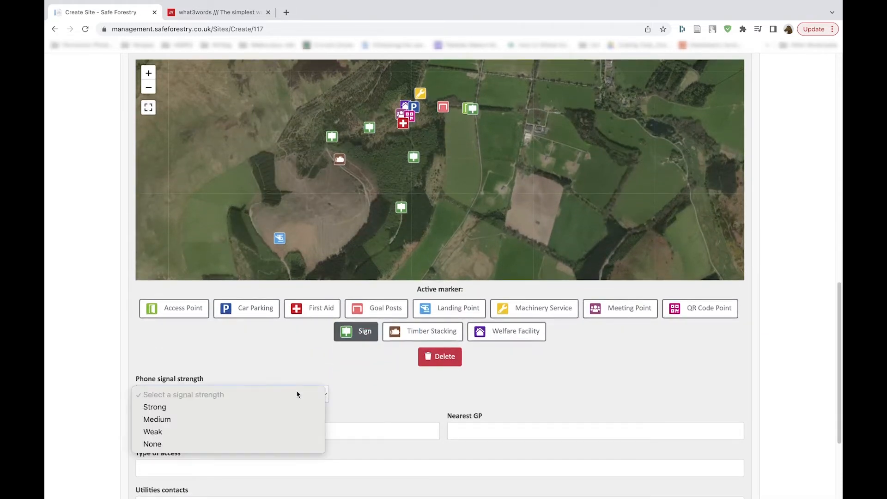
pyautogui.click(288, 419)
# Step: Enter Haylodge Hospital as the nearest A&E and Haylodge Medical Centre as the nearest GP
pyautogui.scroll(-2, 305, 403)
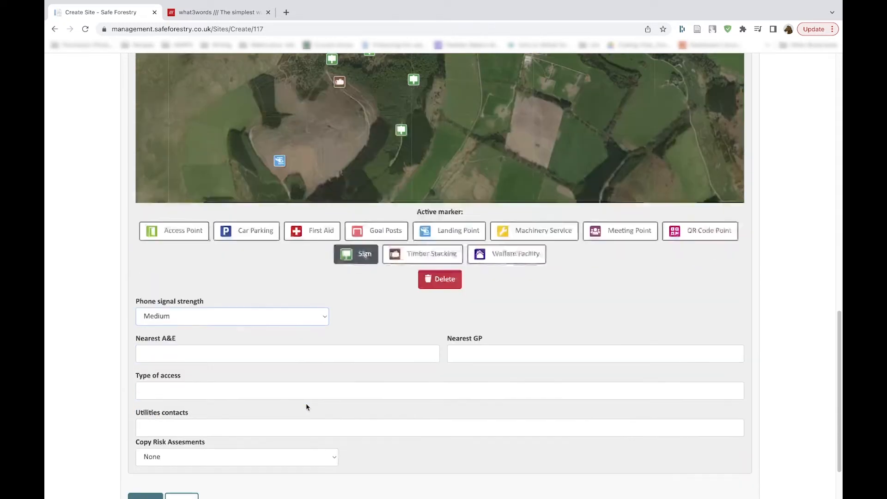
pyautogui.scroll(-1, 305, 403)
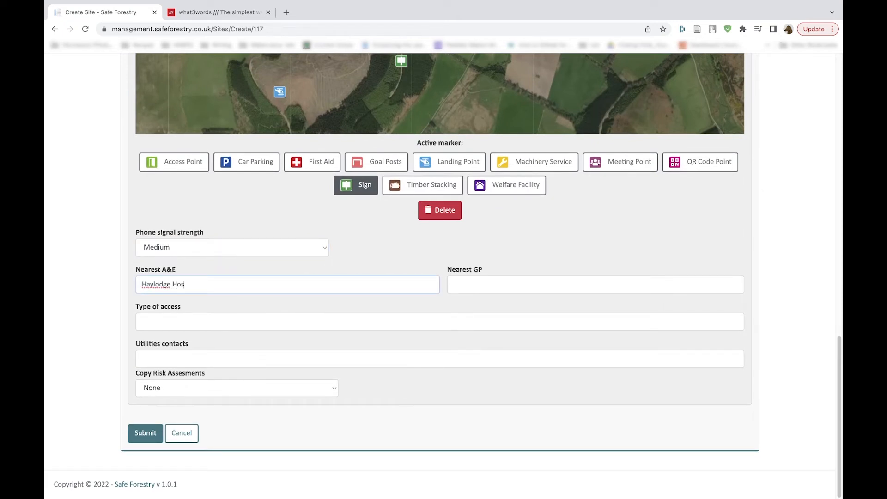
pyautogui.press('Tab')
pyautogui.write('Haylodge M')
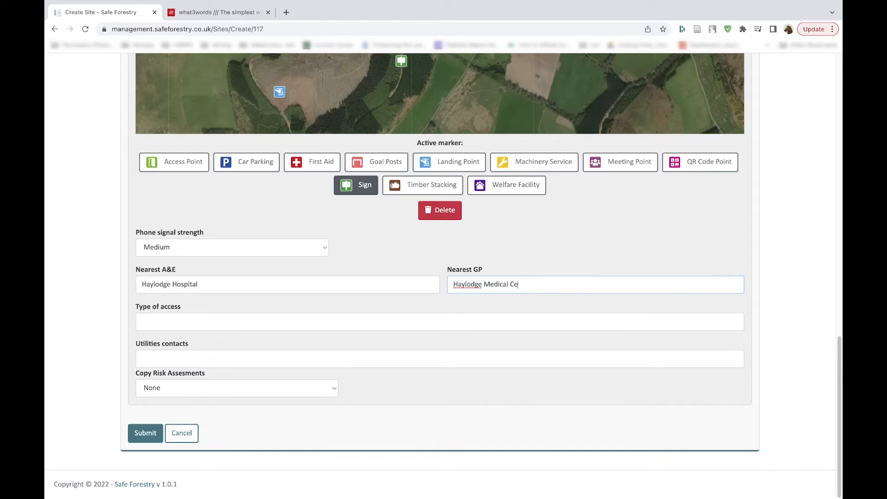
# Step: Enter 4X4 as the type of access and SP Energy as the utilities contact
pyautogui.press('Tab')
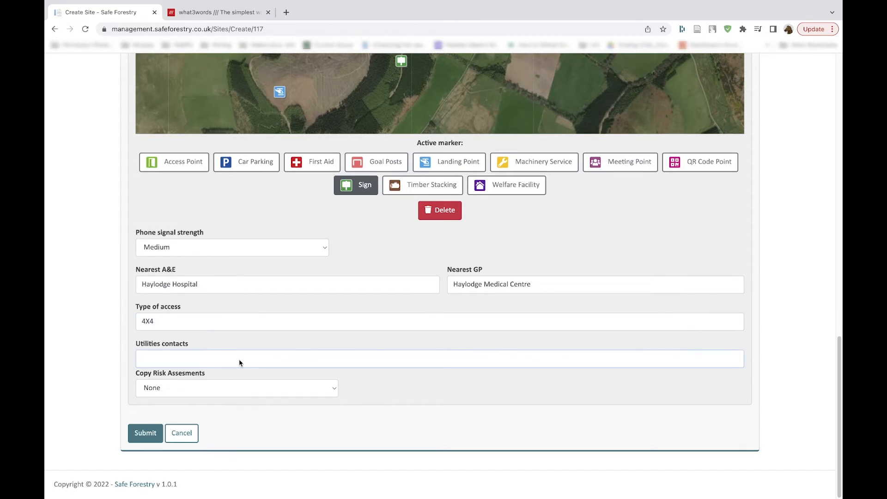
pyautogui.write('SP')
pyautogui.write('Energy')
pyautogui.click(148, 360)
# Step: Keep the copied risk assessments option at None and submit the new site
pyautogui.click(186, 390)
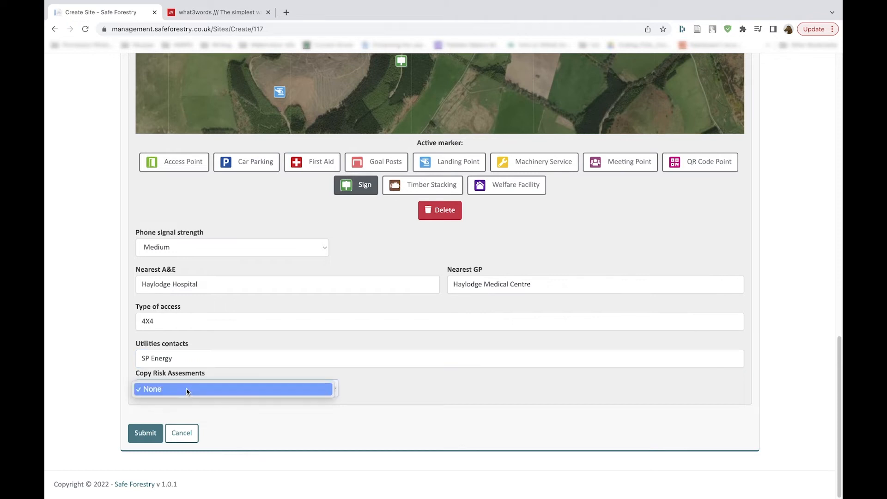
pyautogui.click(186, 389)
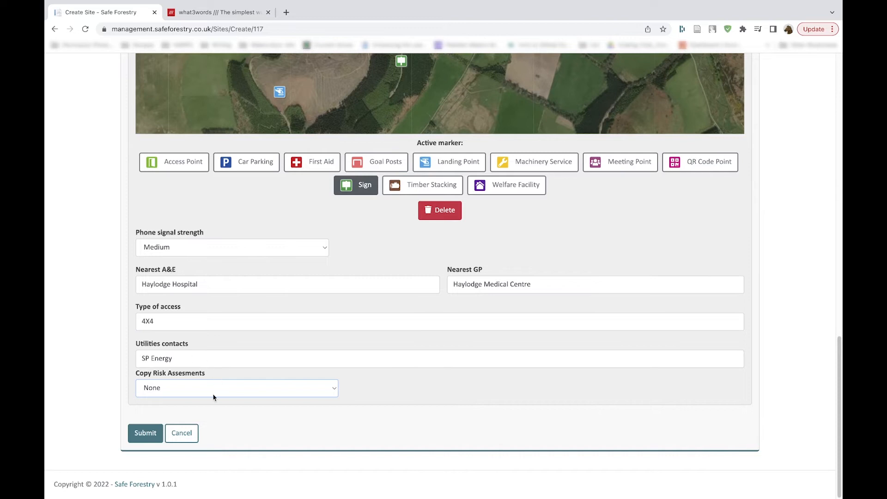
pyautogui.click(142, 435)
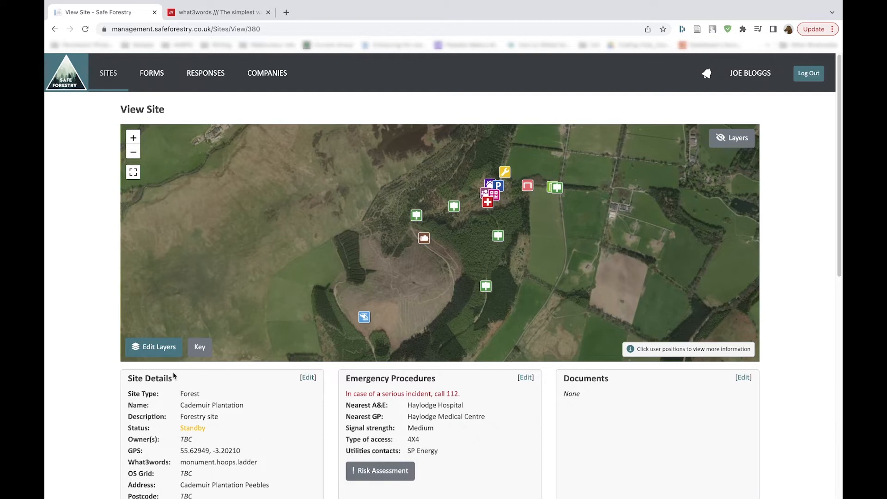
# Step: Review the saved site's details and check the key of marker symbols on its map
pyautogui.scroll(-4, 174, 376)
pyautogui.scroll(3, 180, 397)
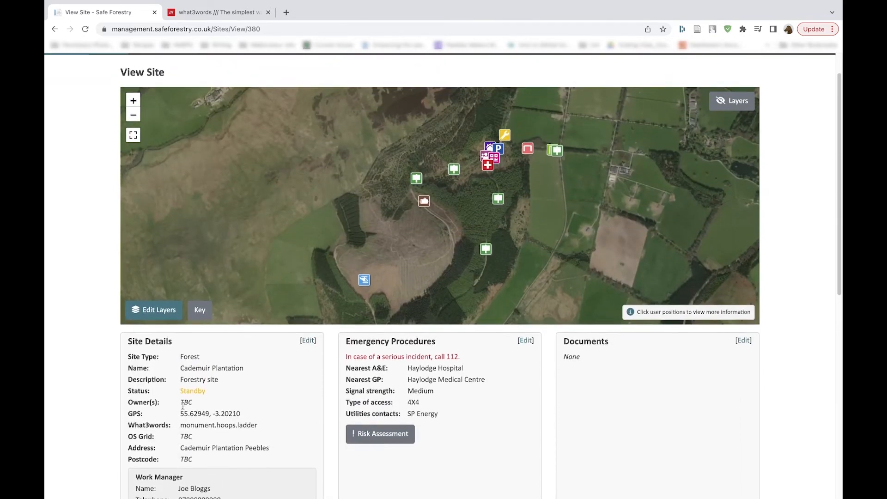
pyautogui.scroll(1, 183, 405)
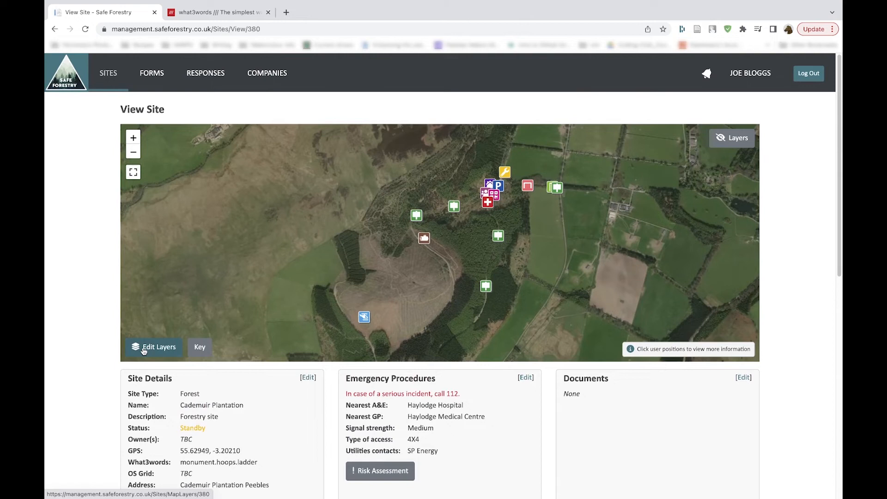
pyautogui.click(201, 350)
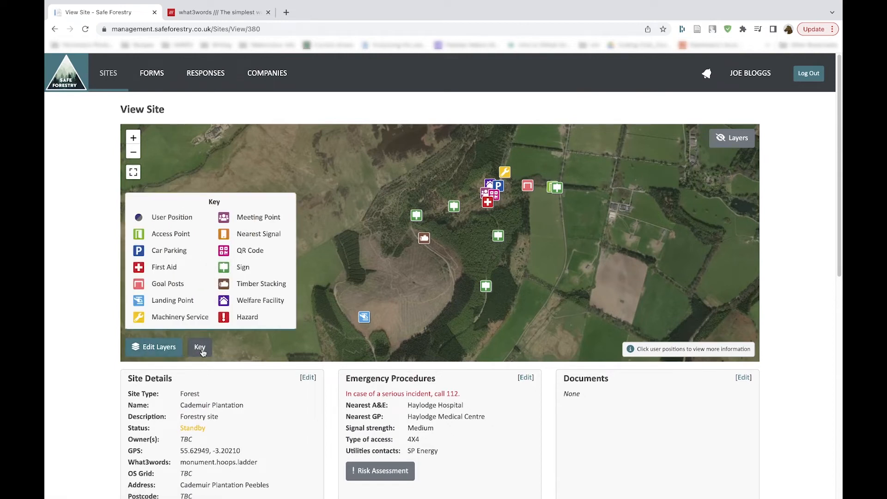
pyautogui.click(201, 350)
# Step: Open the site's map layer editor and switch to the linked geojson.io map for drawing a layer
pyautogui.click(159, 350)
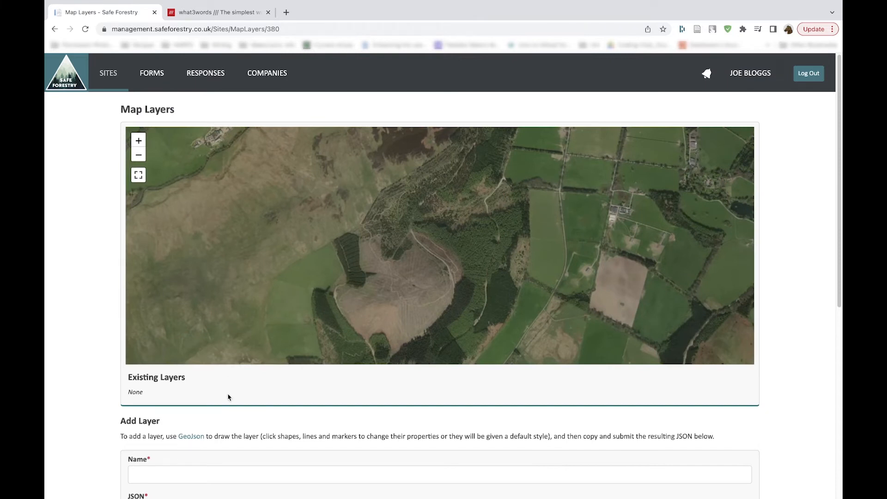
pyautogui.scroll(-3, 228, 397)
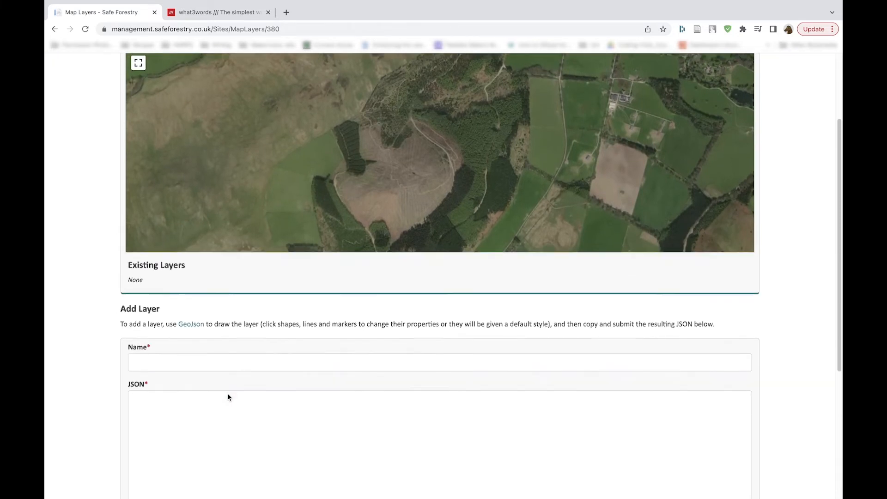
pyautogui.scroll(-3, 228, 397)
pyautogui.scroll(-3, 228, 395)
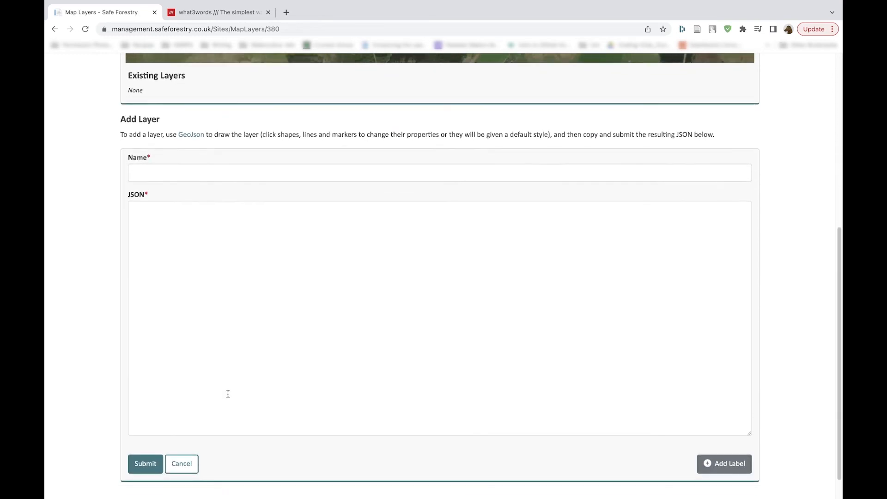
pyautogui.click(196, 136)
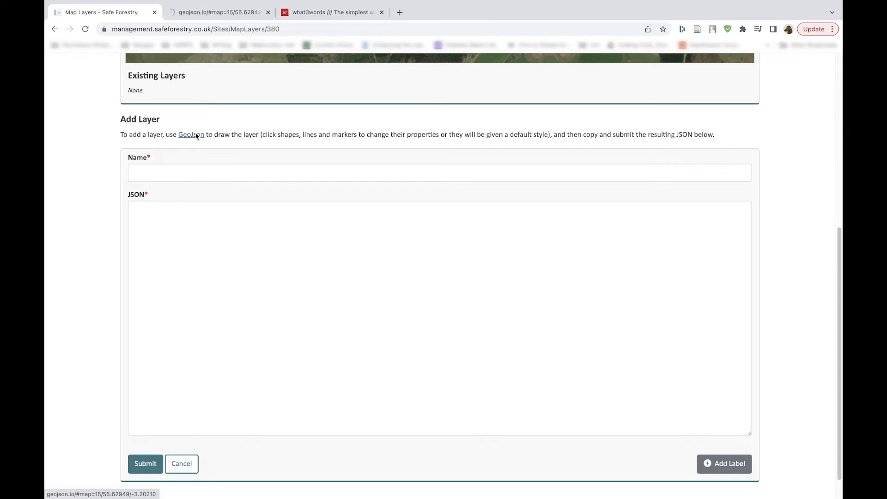
pyautogui.click(234, 18)
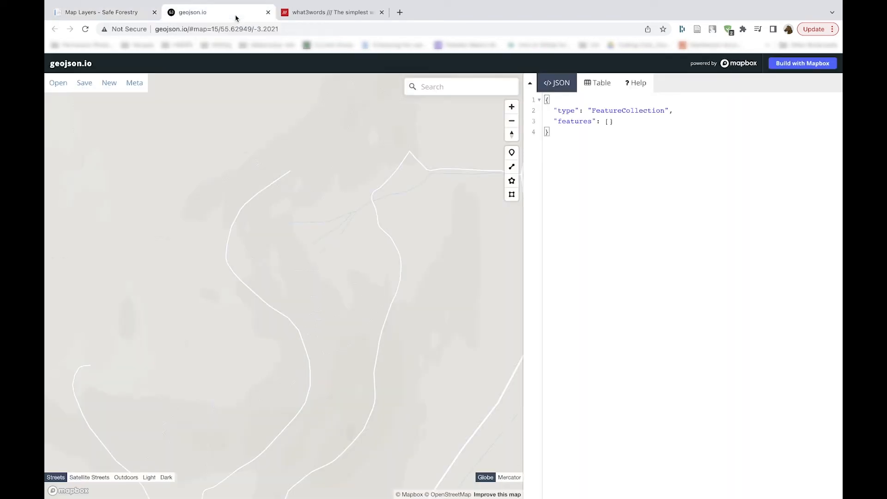
# Step: Switch the geojson.io base map to Satellite Streets and frame the whole Cademuir Plantation
pyautogui.moveTo(248, 229); pyautogui.dragTo(295, 175)
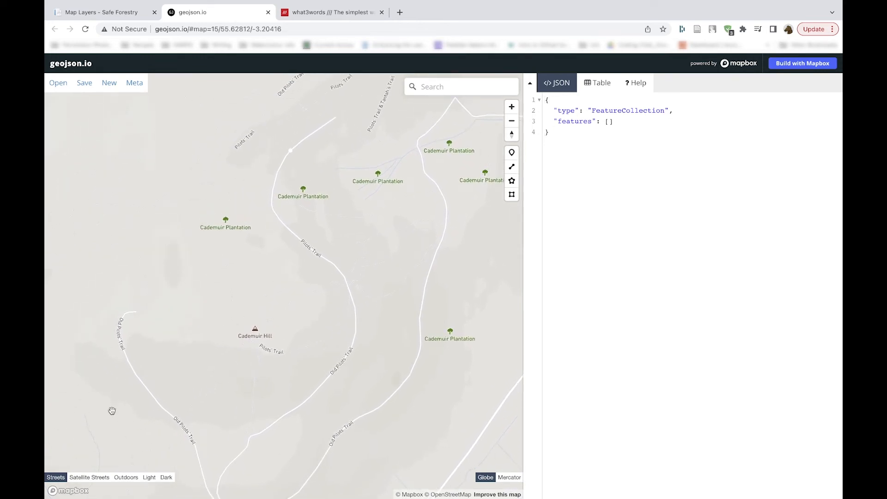
pyautogui.click(107, 479)
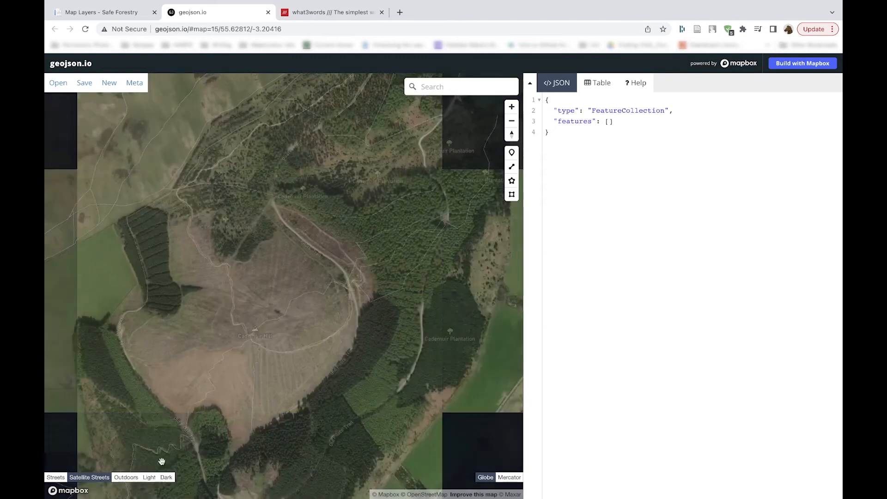
pyautogui.moveTo(341, 316); pyautogui.dragTo(318, 323)
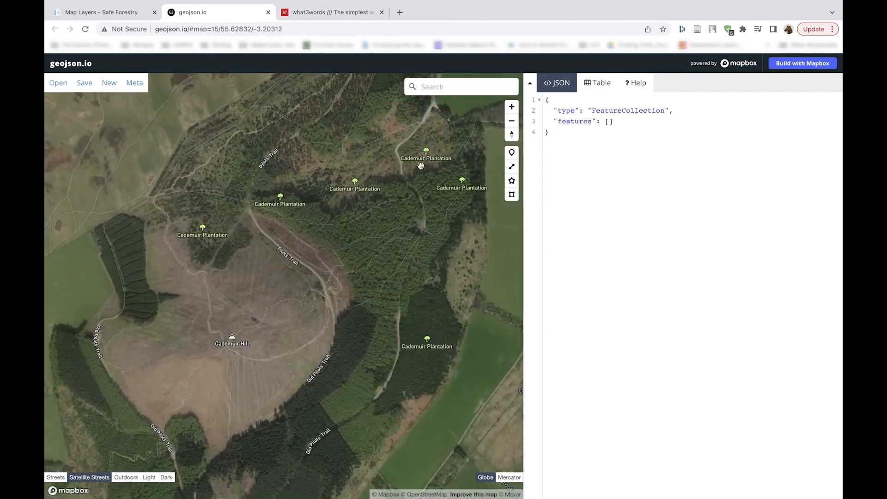
pyautogui.click(511, 121)
pyautogui.moveTo(354, 255); pyautogui.dragTo(380, 280)
pyautogui.scroll(-1, 363, 236)
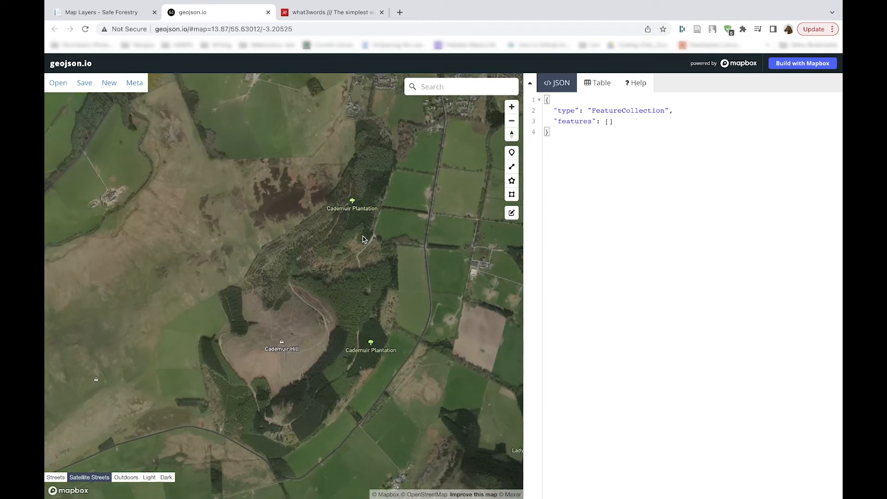
pyautogui.scroll(-1, 363, 239)
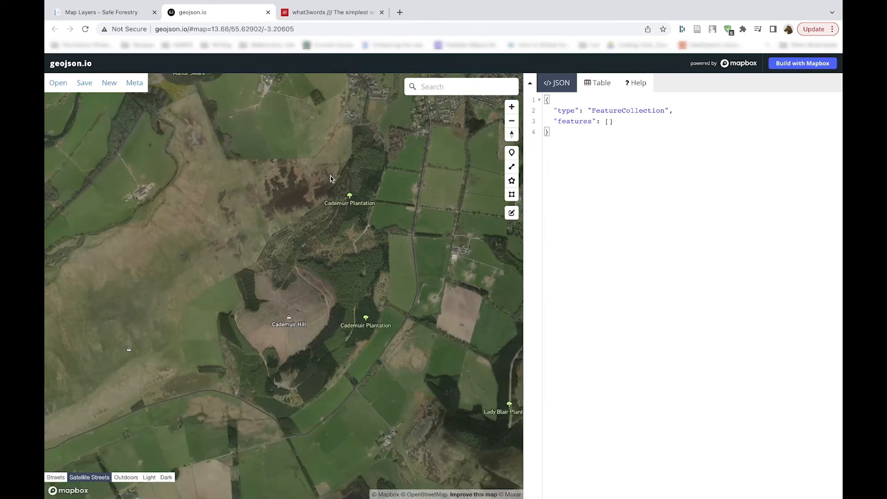
pyautogui.moveTo(331, 180); pyautogui.dragTo(323, 211)
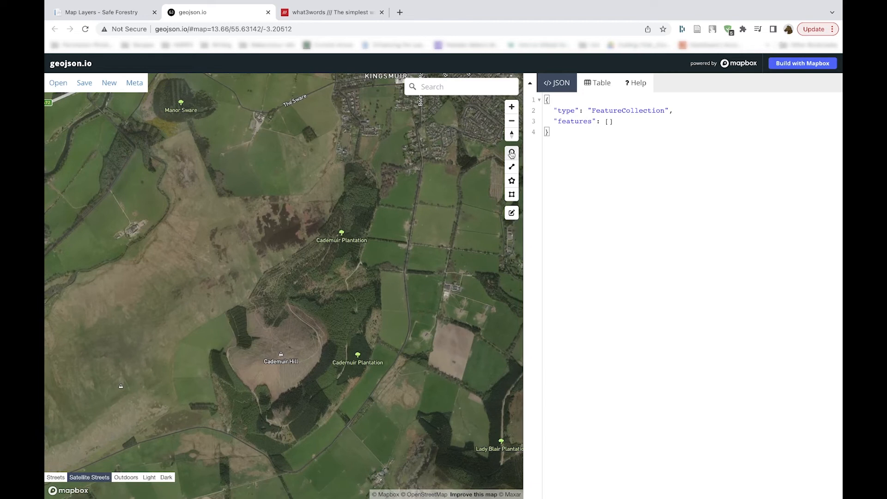
# Step: Start a polygon at the plantation's northern tip and trace the eastern woodland edge down around its southern tip
pyautogui.click(511, 180)
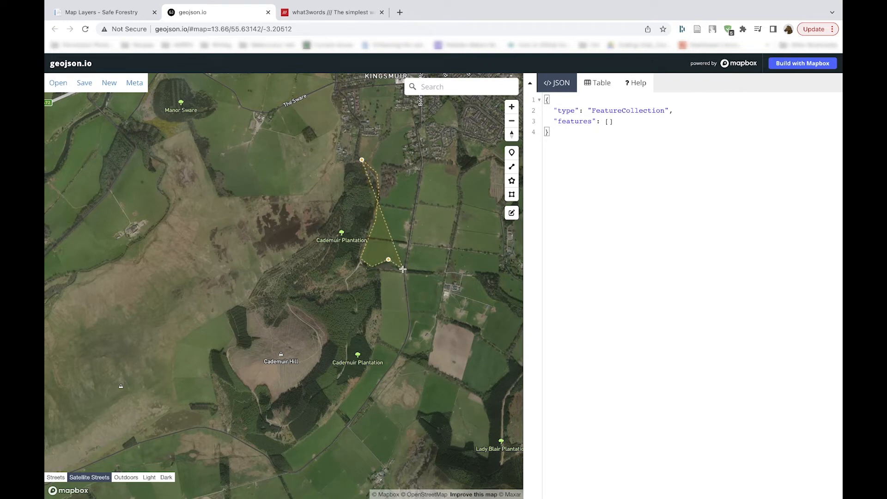
pyautogui.click(380, 272)
pyautogui.click(384, 321)
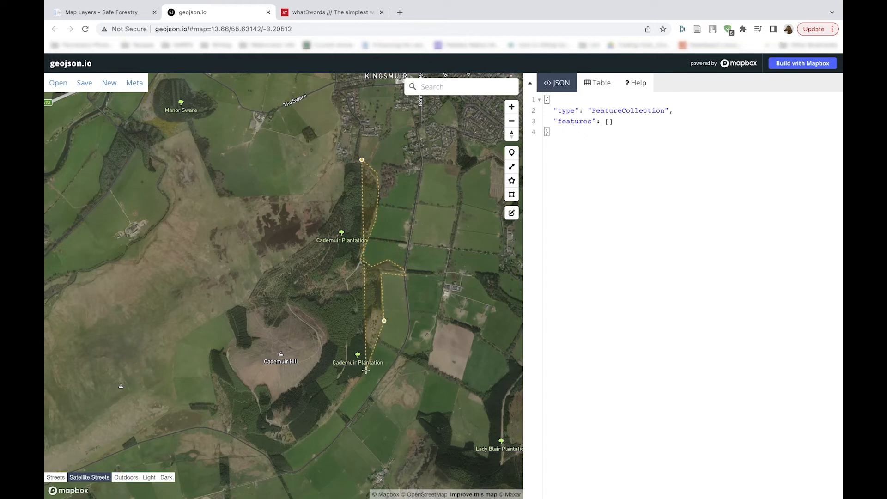
pyautogui.click(323, 427)
pyautogui.click(283, 456)
pyautogui.click(295, 470)
pyautogui.click(274, 475)
pyautogui.click(267, 456)
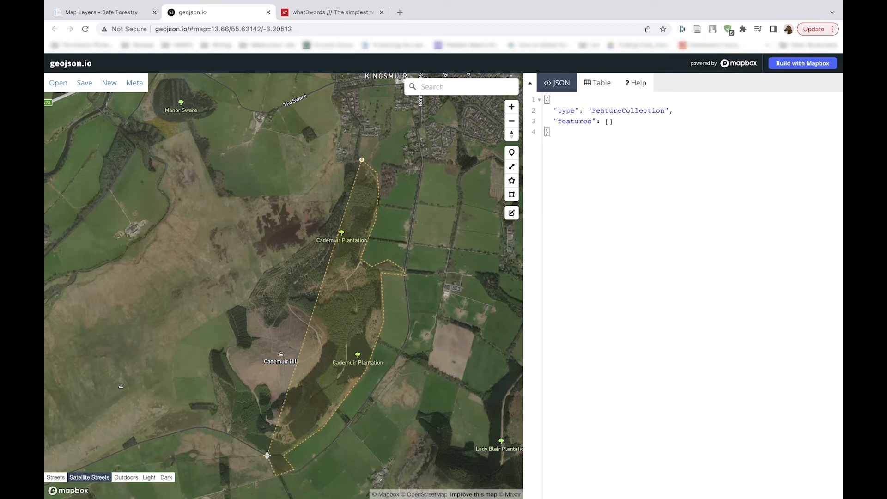
# Step: Continue the boundary polygon from the southern tip up the plantation's south-western edge to the notch west of Cademuir Hill
pyautogui.click(226, 431)
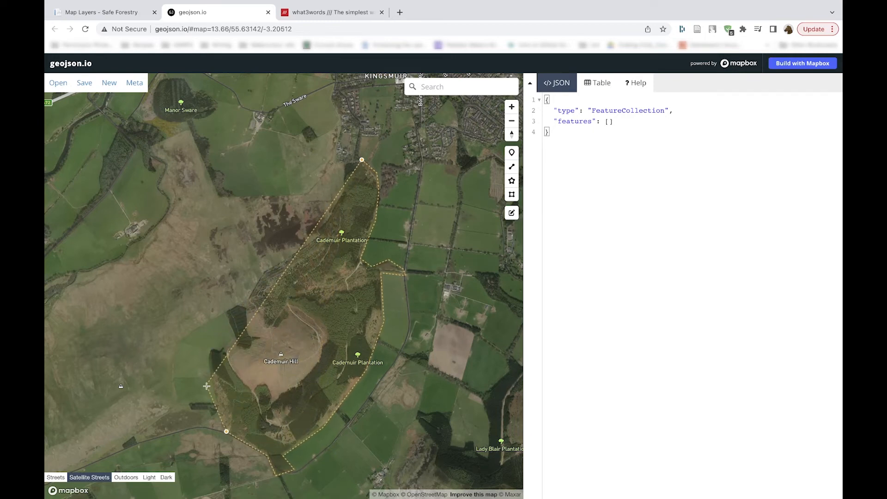
pyautogui.click(216, 398)
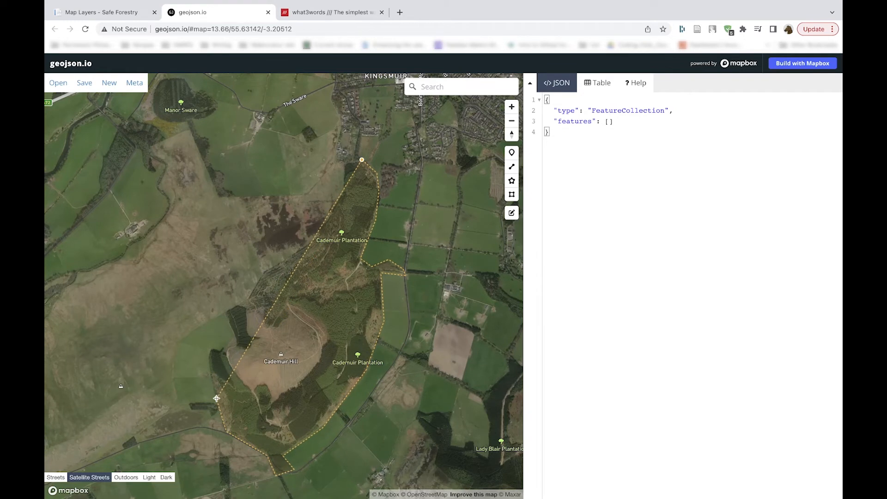
pyautogui.click(209, 370)
pyautogui.click(211, 350)
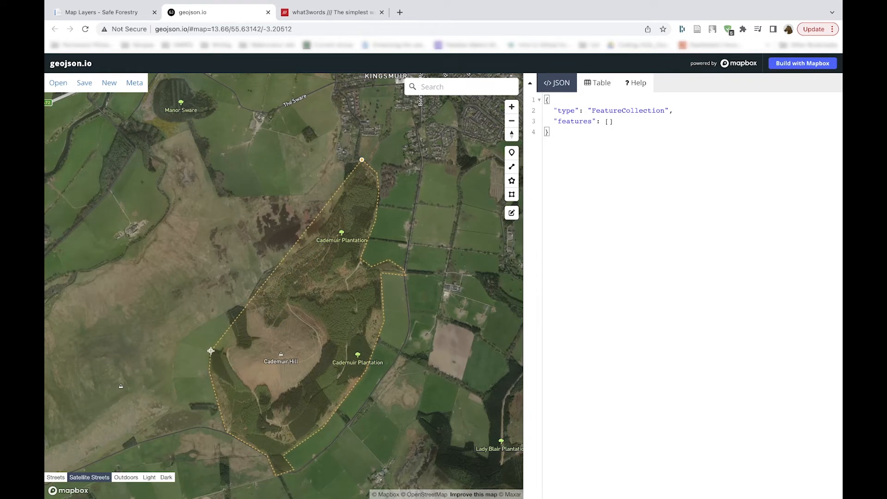
pyautogui.click(227, 352)
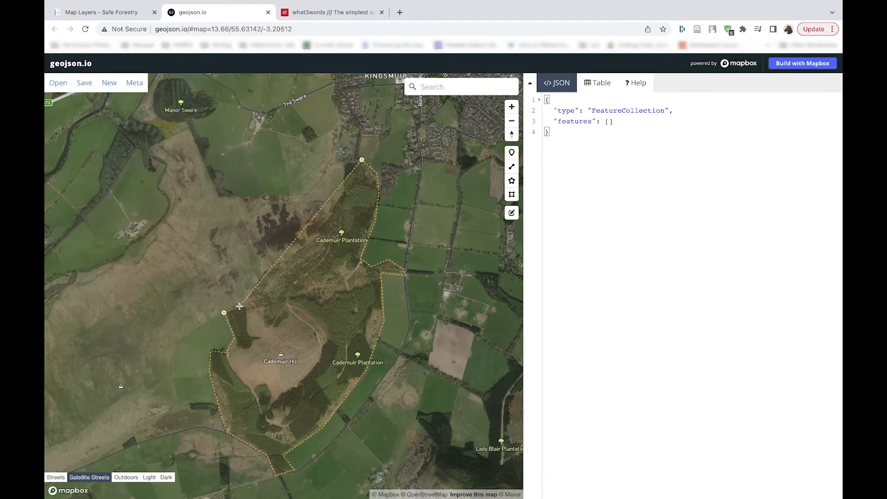
# Step: Trace the plantation's north-western woodland edge and close the polygon at its starting point on the northern tip
pyautogui.click(247, 308)
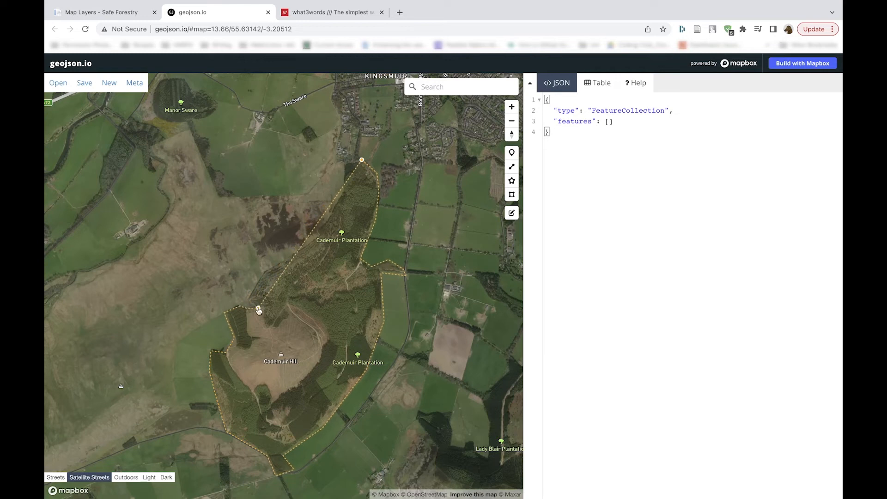
pyautogui.click(247, 300)
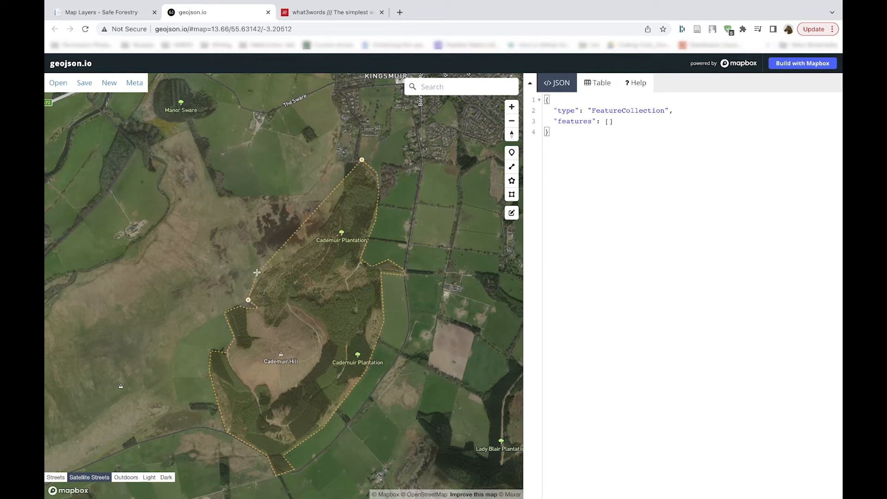
pyautogui.click(302, 249)
pyautogui.click(321, 231)
pyautogui.click(335, 207)
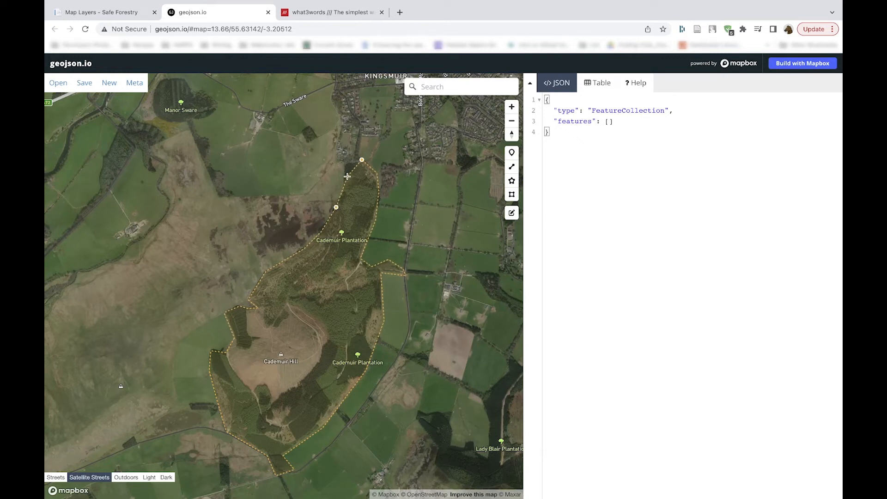
pyautogui.click(342, 193)
pyautogui.click(362, 160)
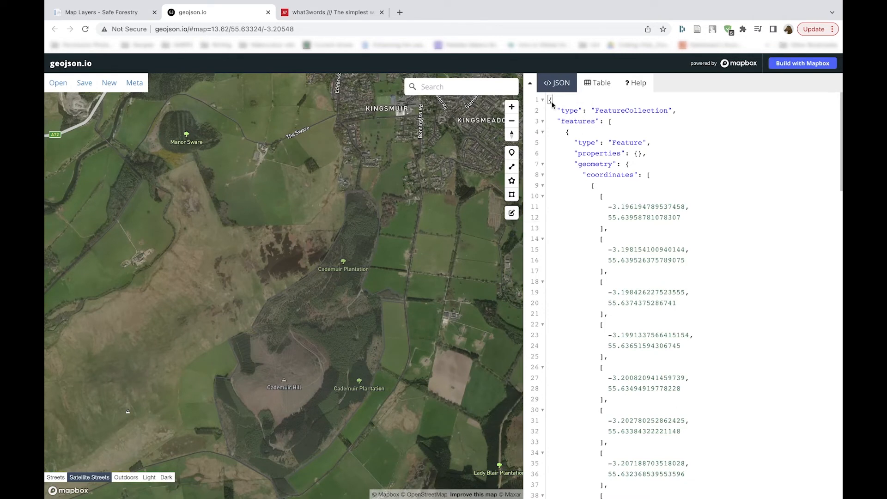
# Step: Copy the polygon's complete JSON from geojson.io into the JSON field of the new map layer in Safe Forestry
pyautogui.press('super+a')
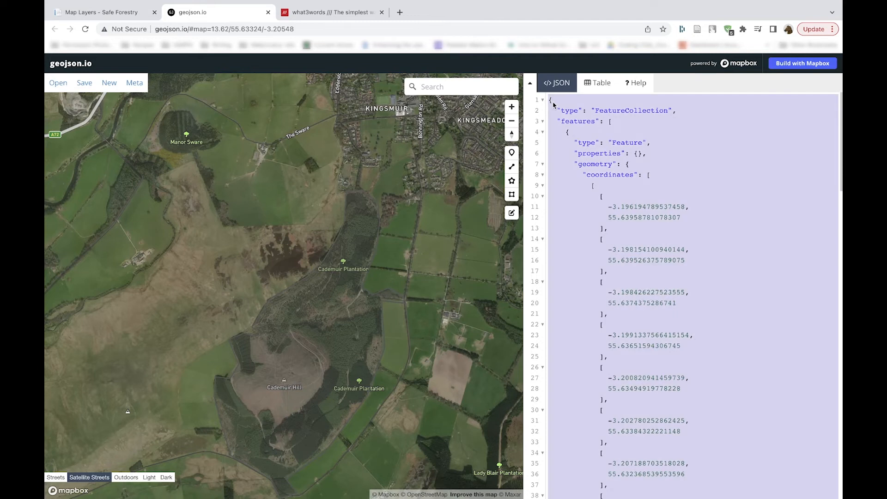
pyautogui.click(113, 13)
pyautogui.click(182, 226)
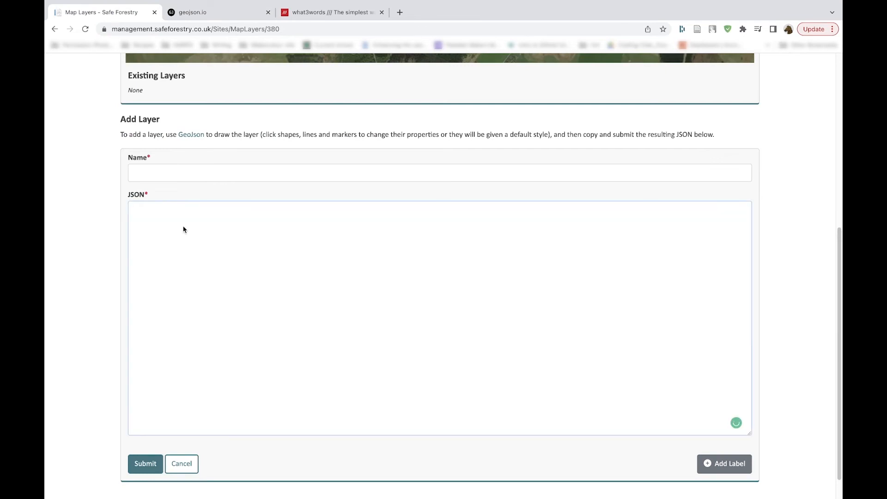
pyautogui.press('super+v')
# Step: Name the new map layer Site boundary and submit it
pyautogui.click(162, 173)
pyautogui.write('S')
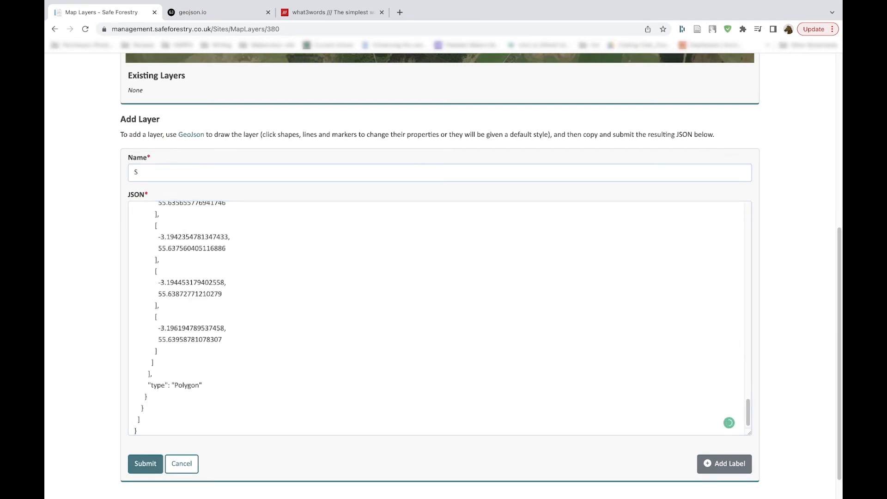
pyautogui.write('ite boundary')
pyautogui.click(145, 463)
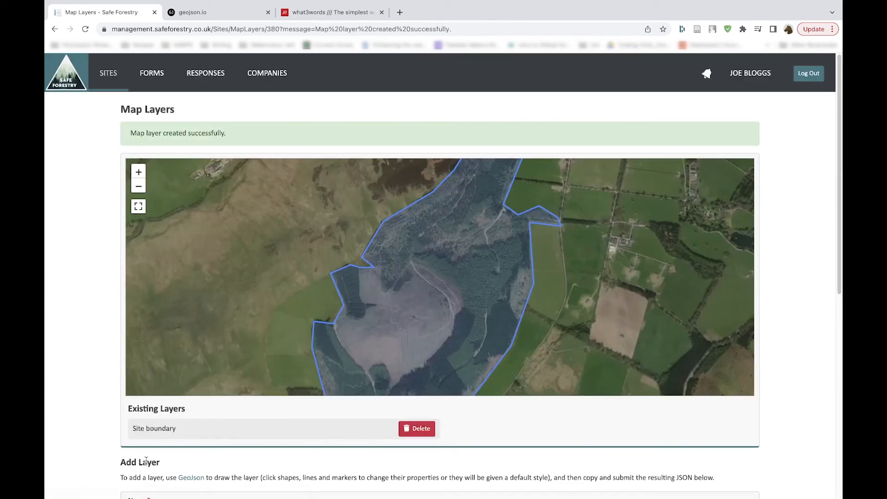
# Step: Frame the Site boundary layer on the map and look over the existing layers and the form for adding another
pyautogui.moveTo(390, 348); pyautogui.dragTo(356, 337)
pyautogui.moveTo(422, 220); pyautogui.dragTo(395, 316)
pyautogui.scroll(-3, 395, 316)
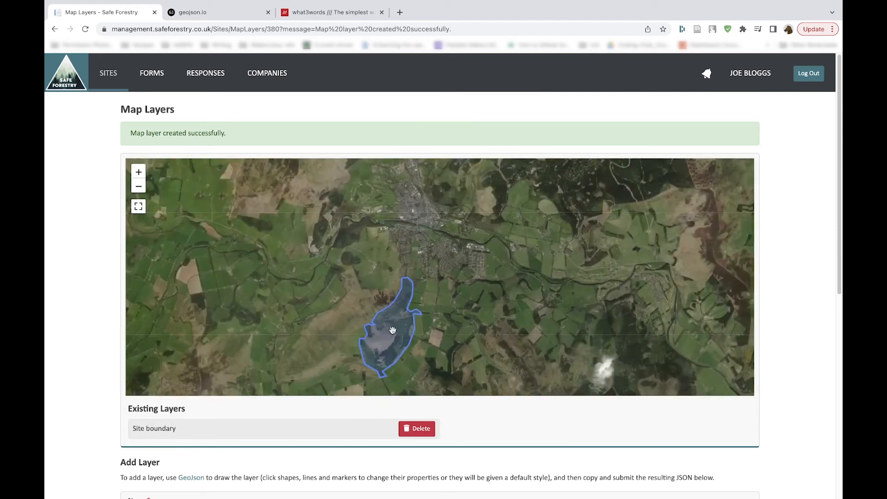
pyautogui.scroll(2, 393, 330)
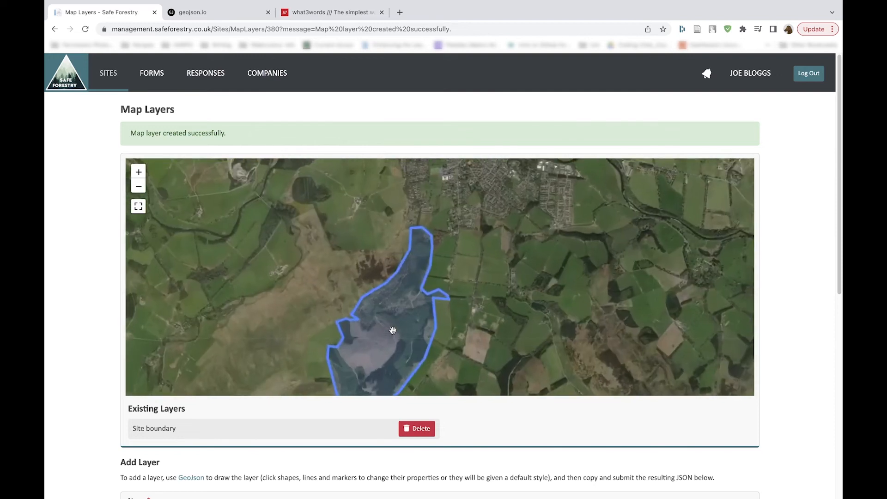
pyautogui.moveTo(393, 332); pyautogui.dragTo(389, 280)
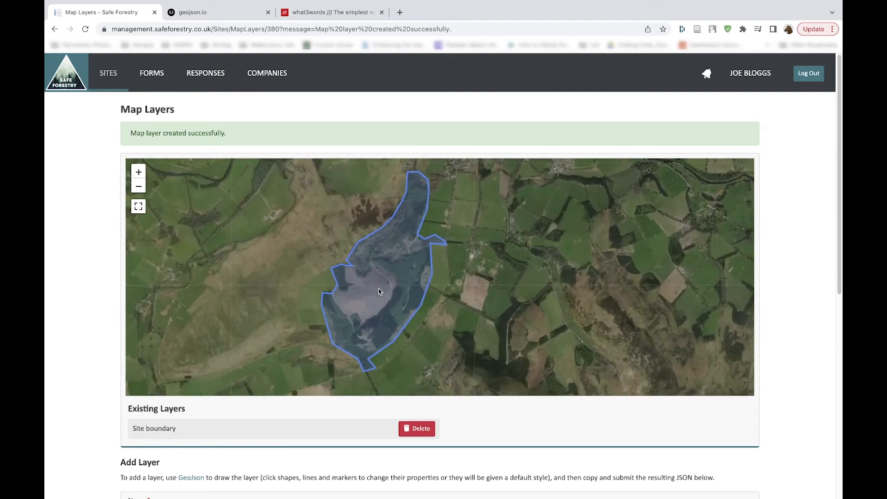
pyautogui.scroll(-4, 317, 433)
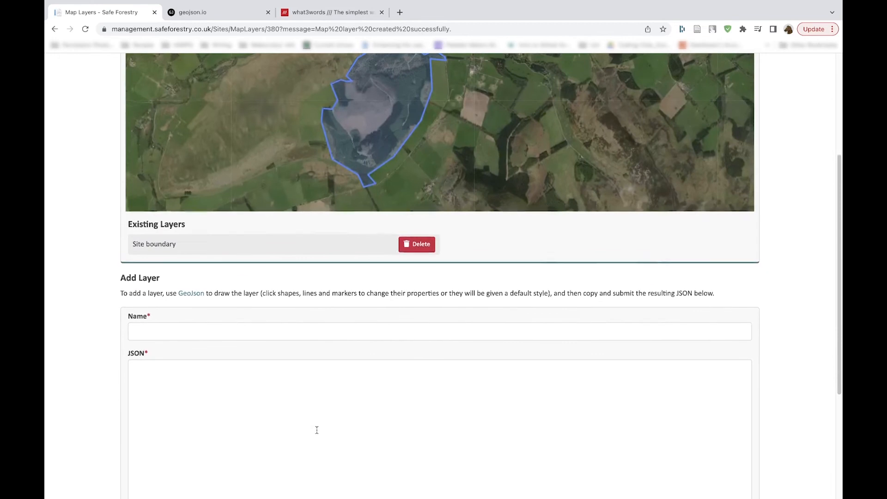
pyautogui.scroll(-4, 317, 430)
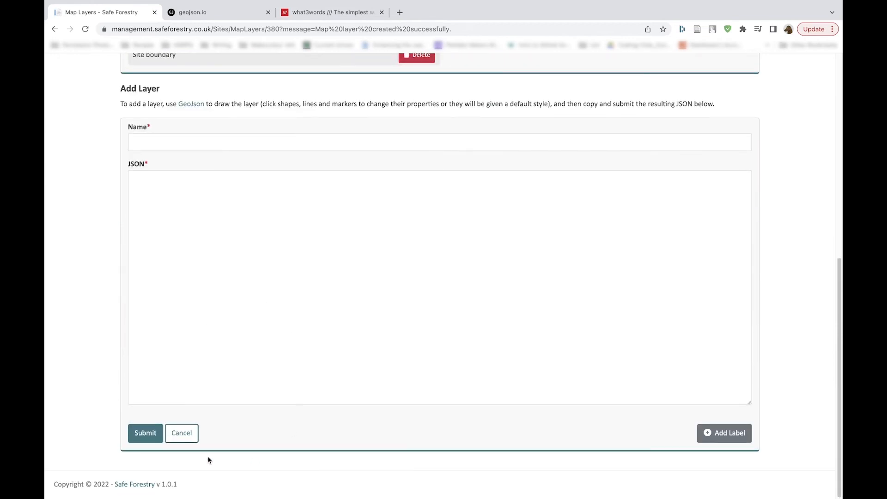
pyautogui.scroll(7, 208, 457)
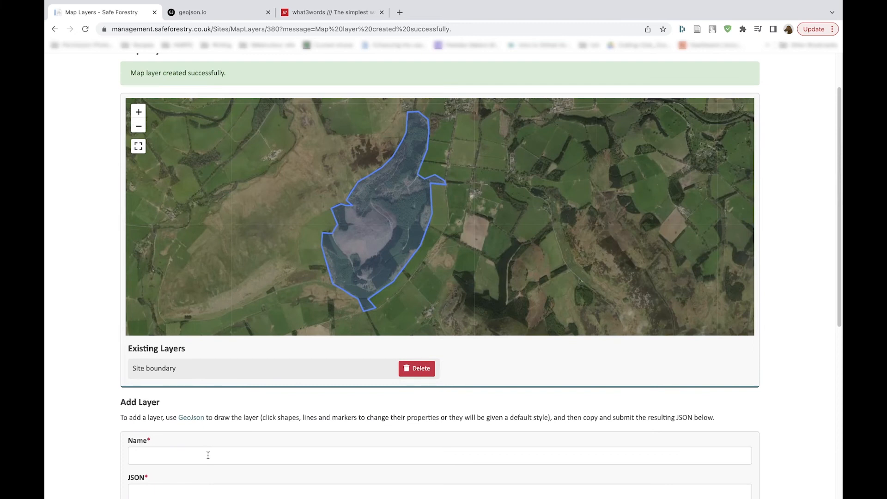
pyautogui.scroll(-5, 208, 457)
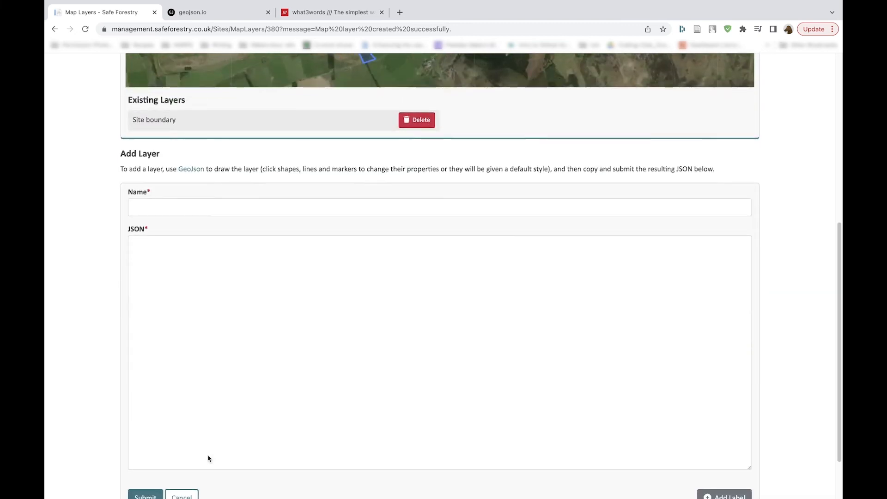
pyautogui.scroll(-2, 208, 458)
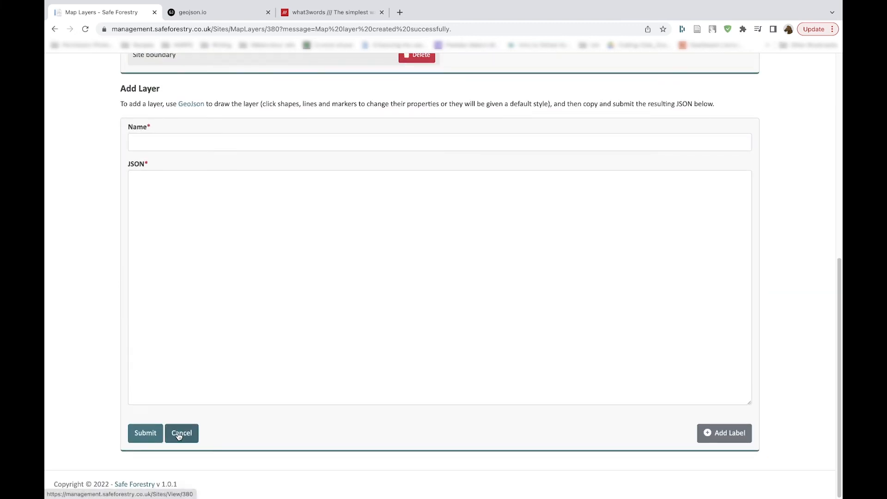
pyautogui.scroll(8, 184, 431)
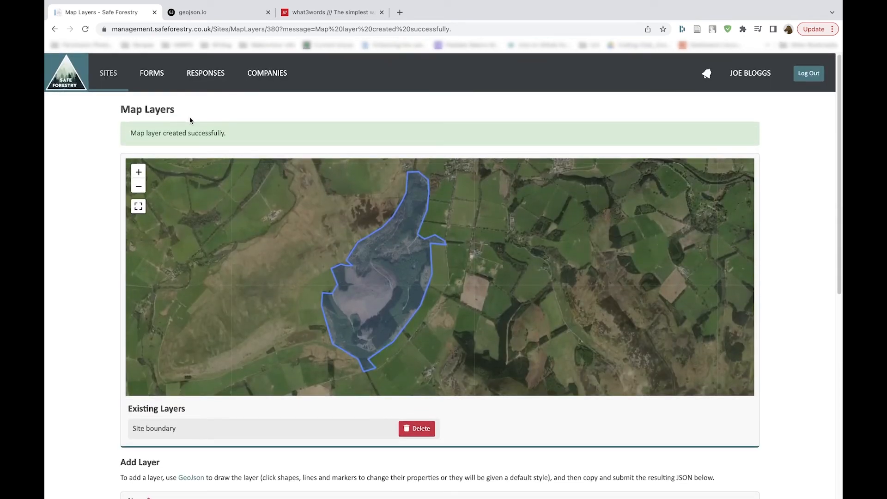
# Step: Open Cademuir Plantation from the sites list and examine its boundary together with the markers on the site map
pyautogui.click(112, 76)
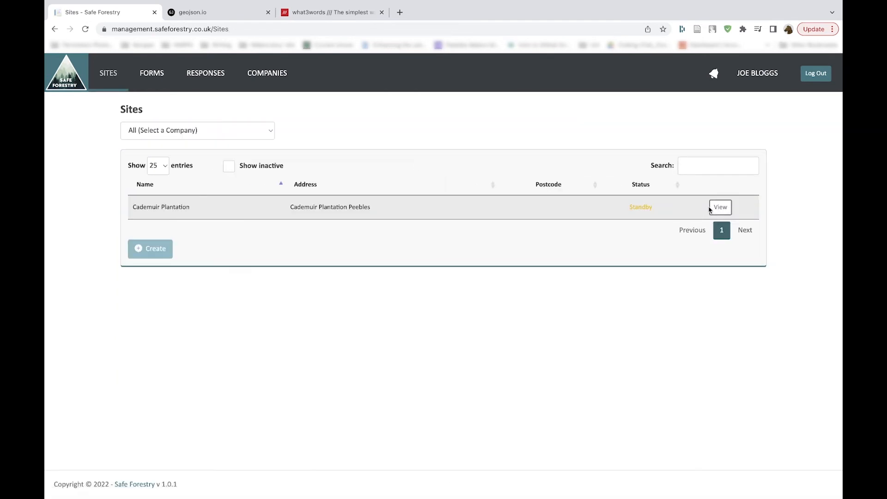
pyautogui.click(711, 208)
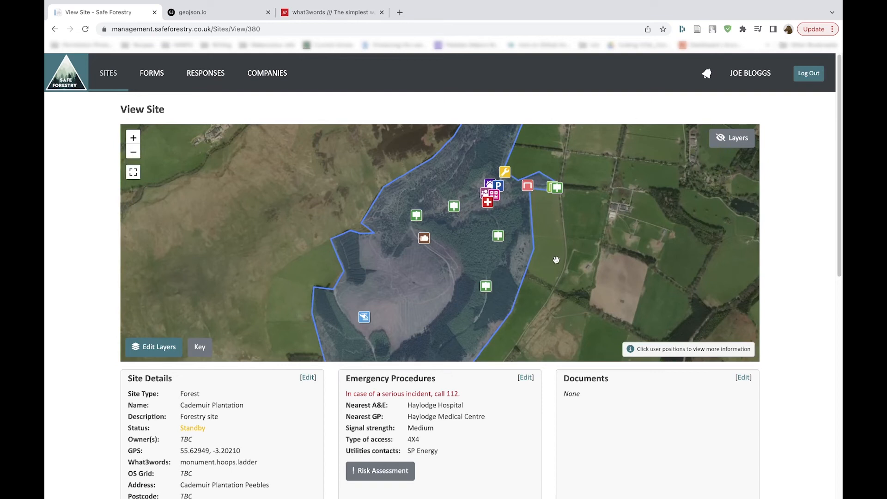
pyautogui.scroll(-2, 557, 257)
pyautogui.moveTo(573, 263); pyautogui.dragTo(532, 264)
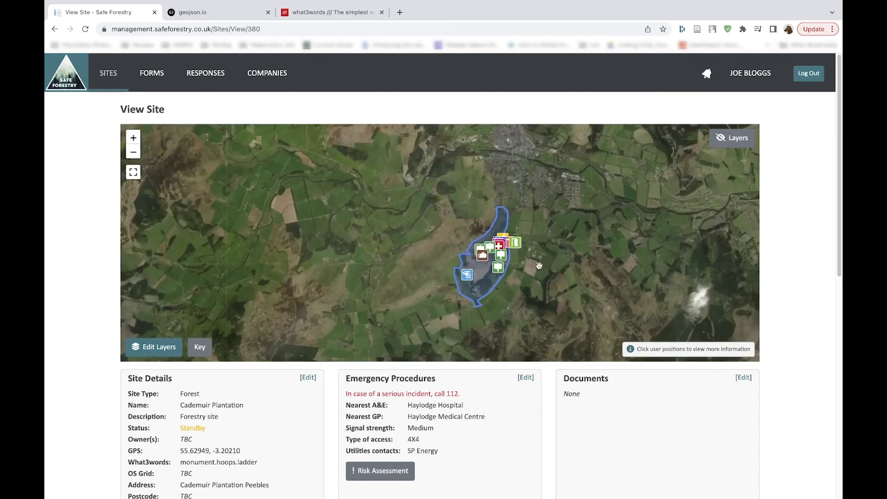
pyautogui.click(133, 138)
pyautogui.moveTo(443, 280); pyautogui.dragTo(368, 244)
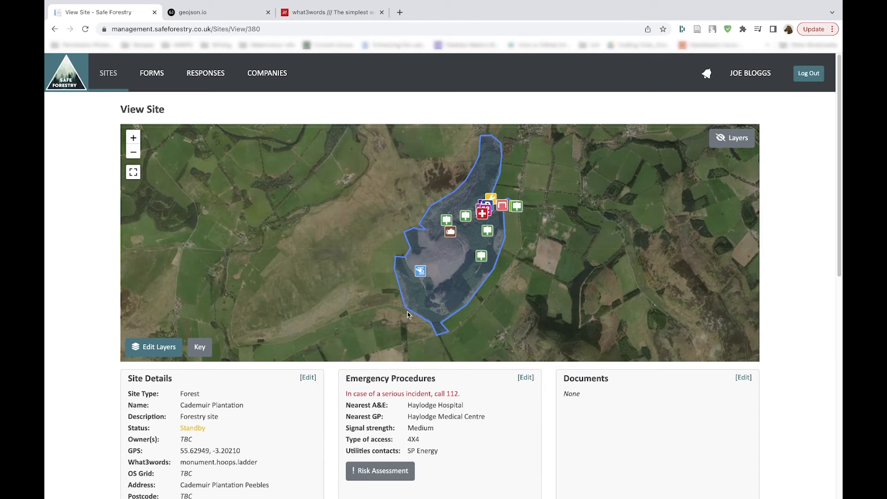
# Step: Open the Cademuir Plantation site details for editing and check the available status options, keeping Standby selected
pyautogui.scroll(-4, 338, 440)
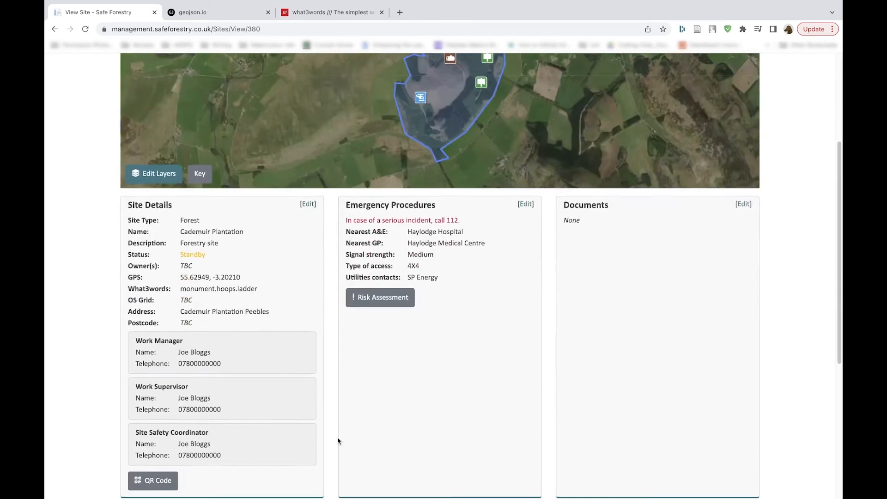
pyautogui.scroll(-1, 338, 440)
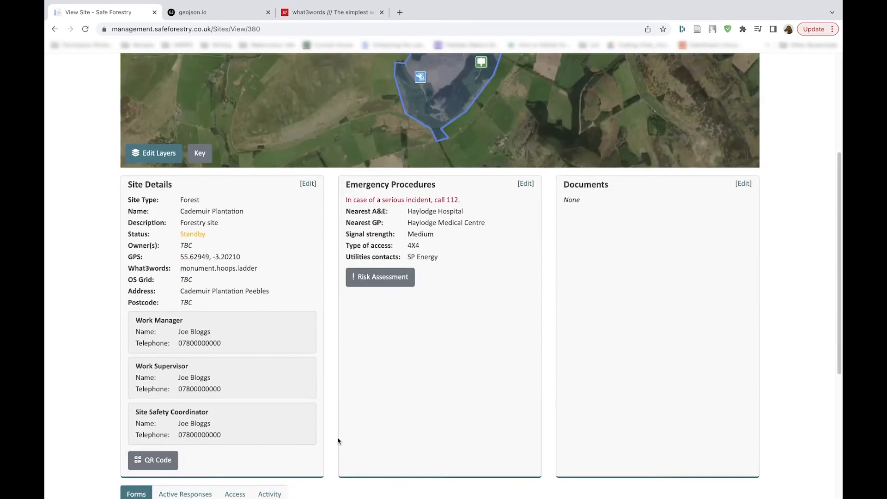
pyautogui.click(308, 185)
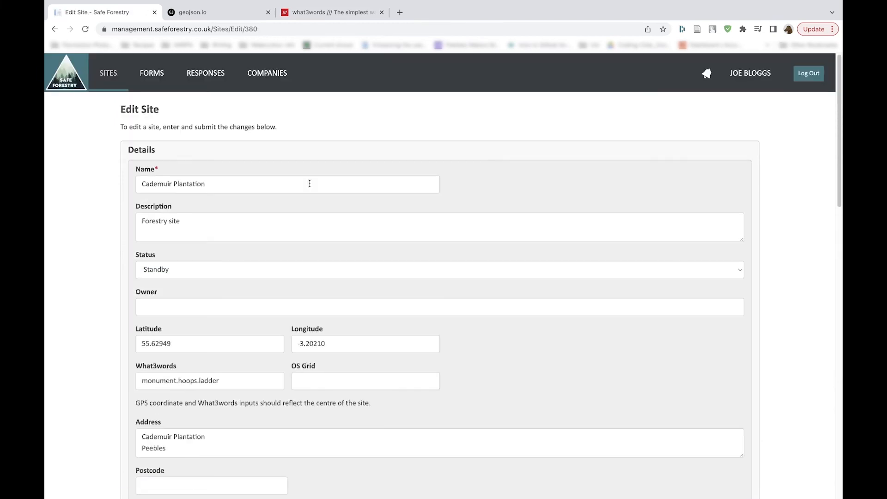
pyautogui.scroll(-2, 309, 183)
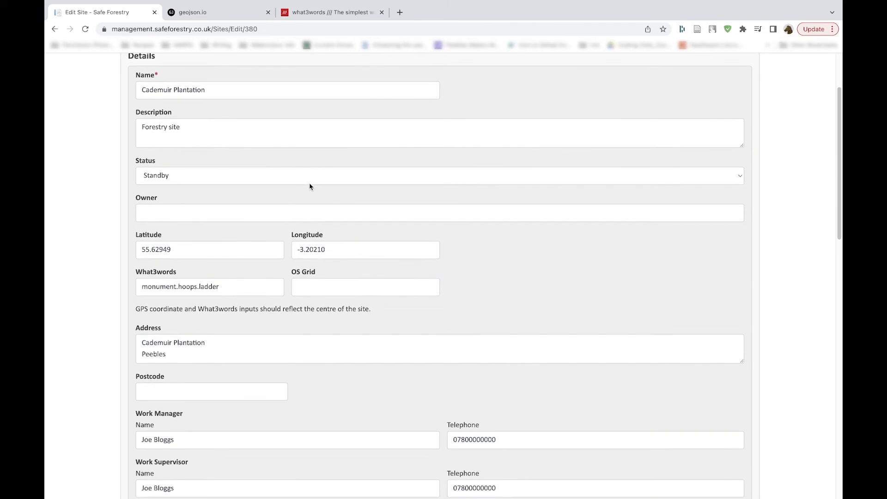
pyautogui.click(307, 179)
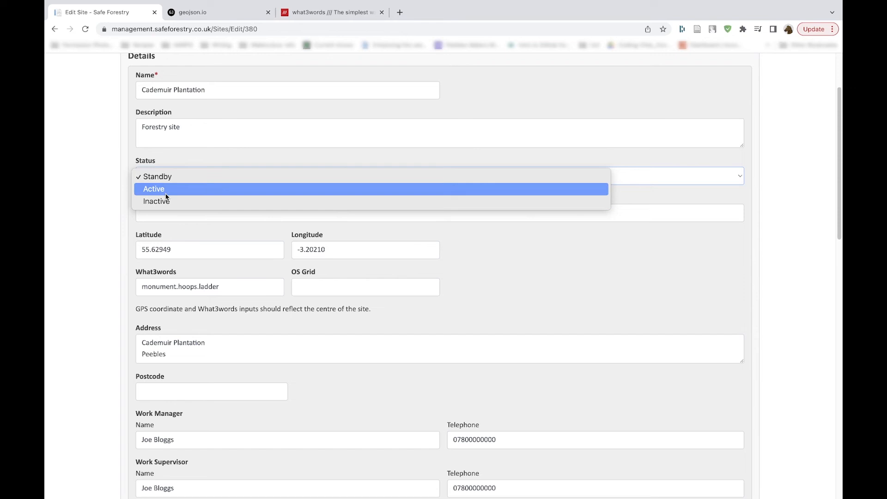
pyautogui.click(167, 180)
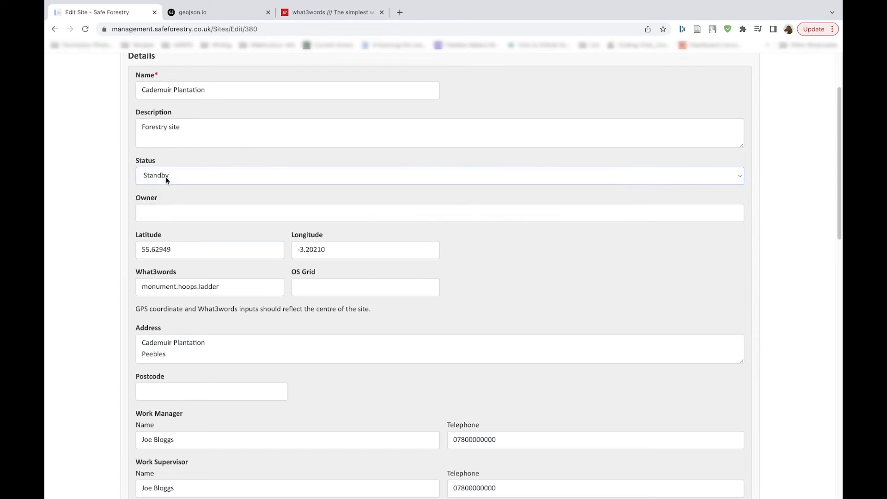
# Step: Review the edit form's contacts, emergency procedures map and fields, and the documents upload section
pyautogui.scroll(-5, 168, 225)
pyautogui.scroll(-7, 168, 225)
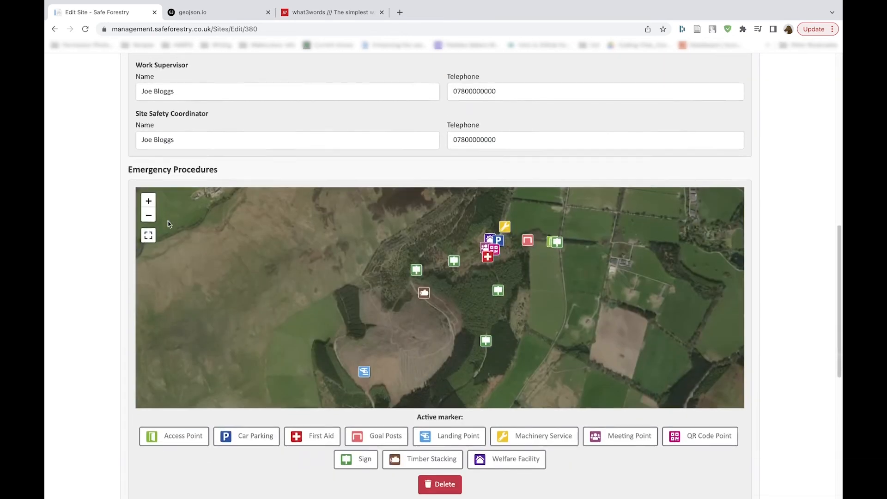
pyautogui.scroll(-3, 113, 375)
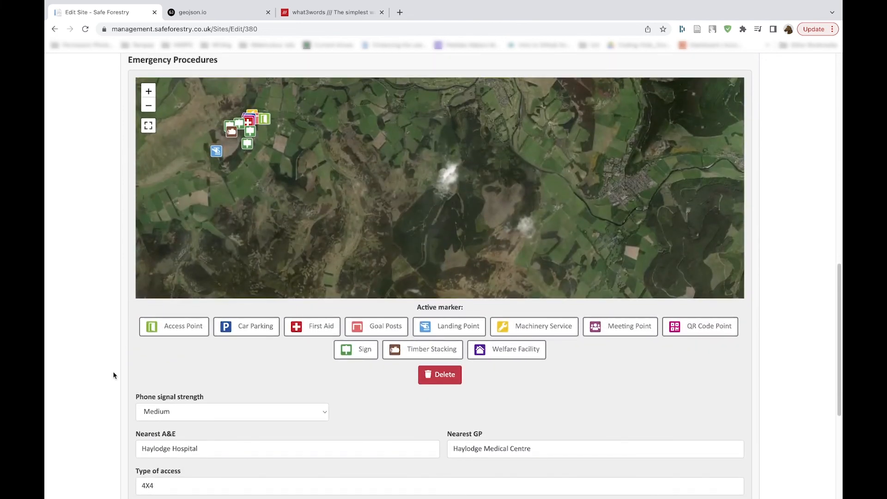
pyautogui.scroll(-7, 116, 416)
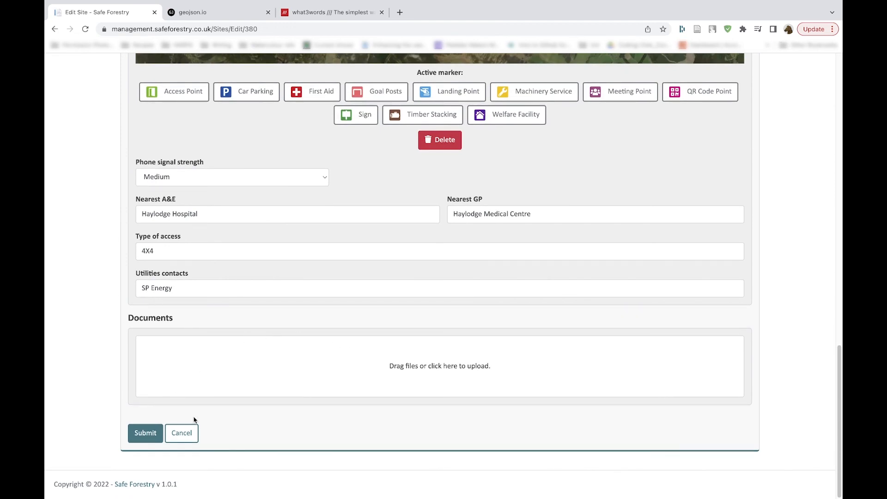
# Step: Submit the Cademuir Plantation site edits and look over its saved details, contacts and emergency procedures
pyautogui.click(142, 438)
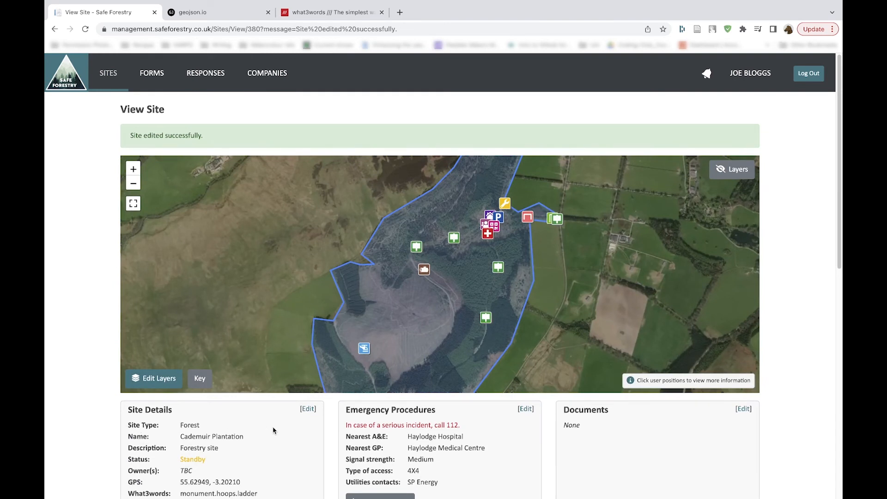
pyautogui.scroll(-4, 272, 426)
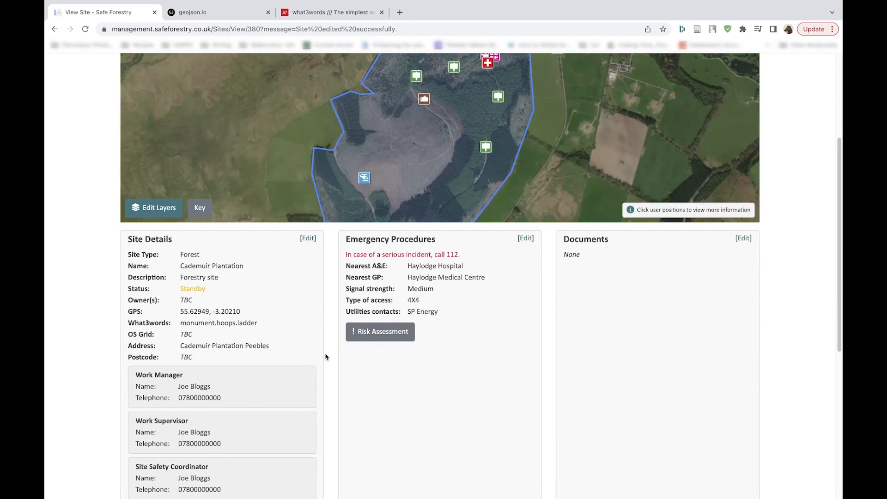
pyautogui.scroll(-2, 326, 357)
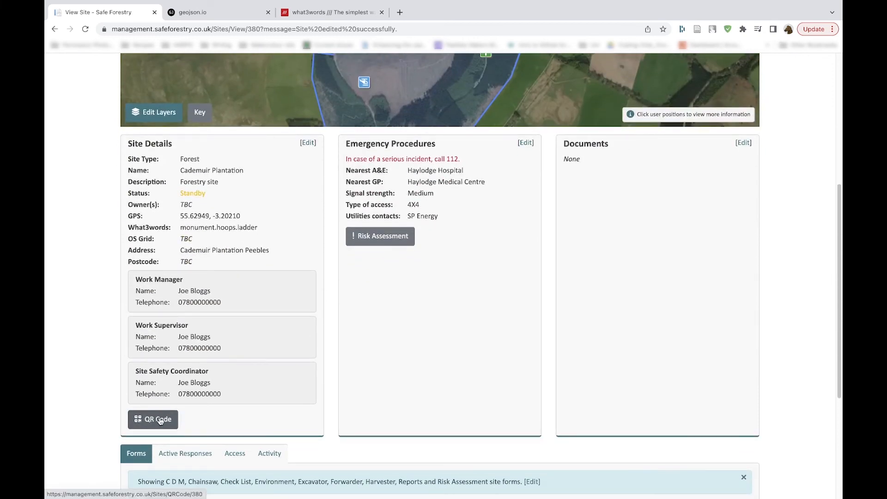
# Step: Open the site's QR code, check its print preview without printing, and return to the site view
pyautogui.click(158, 419)
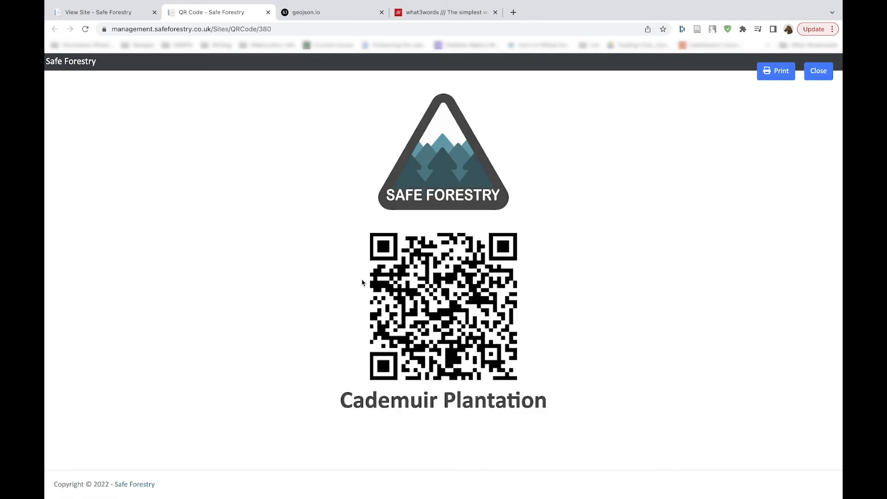
pyautogui.click(779, 75)
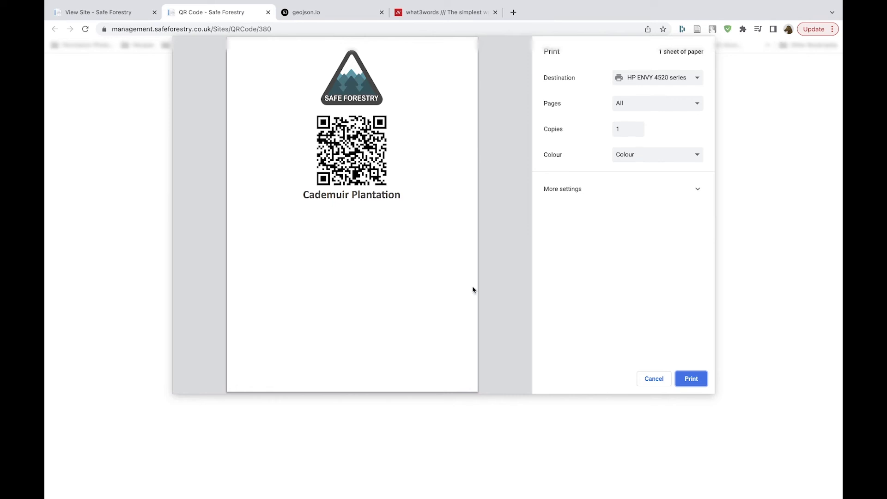
pyautogui.click(653, 378)
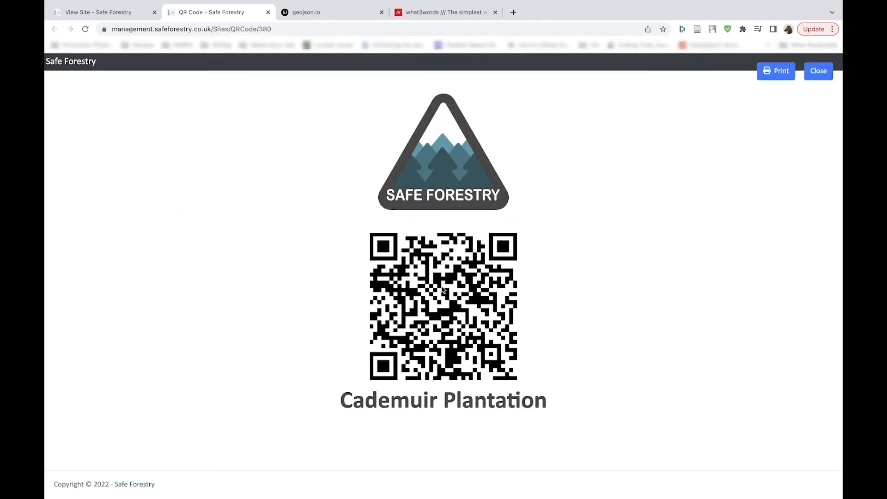
pyautogui.click(113, 15)
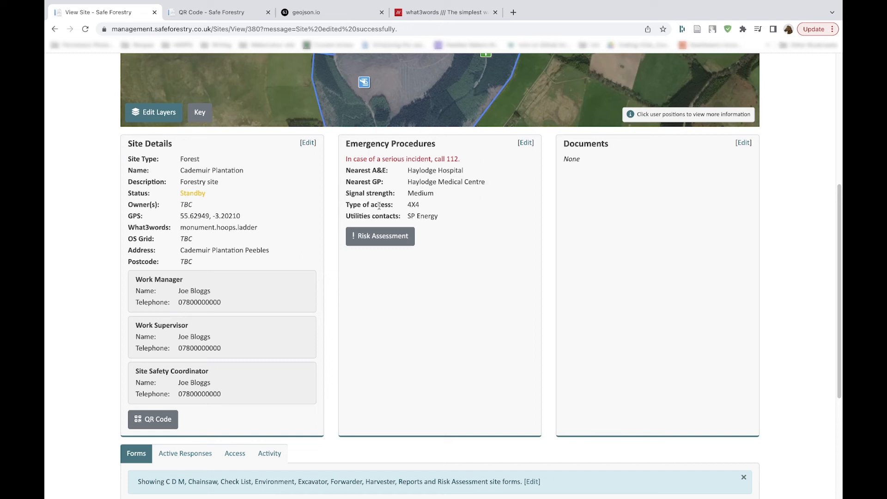
# Step: Open the site's risk assessment, check which sites assessments can be copied from, and return to the site view
pyautogui.click(377, 237)
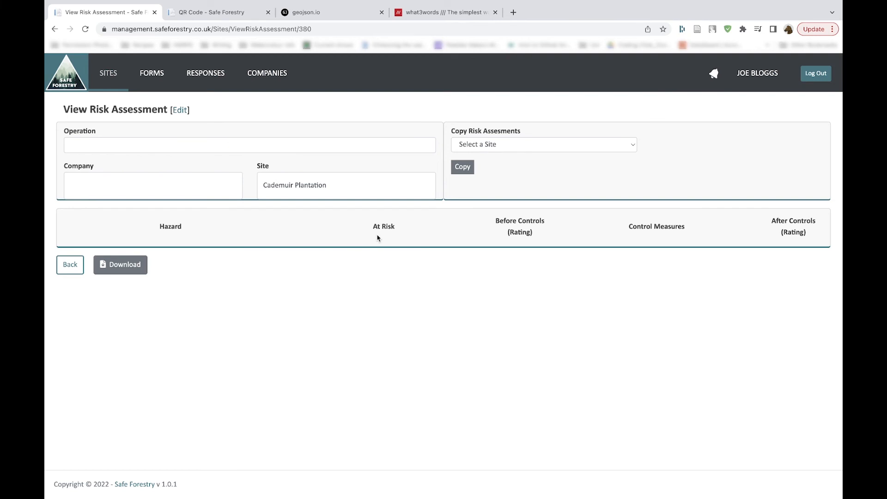
pyautogui.click(511, 145)
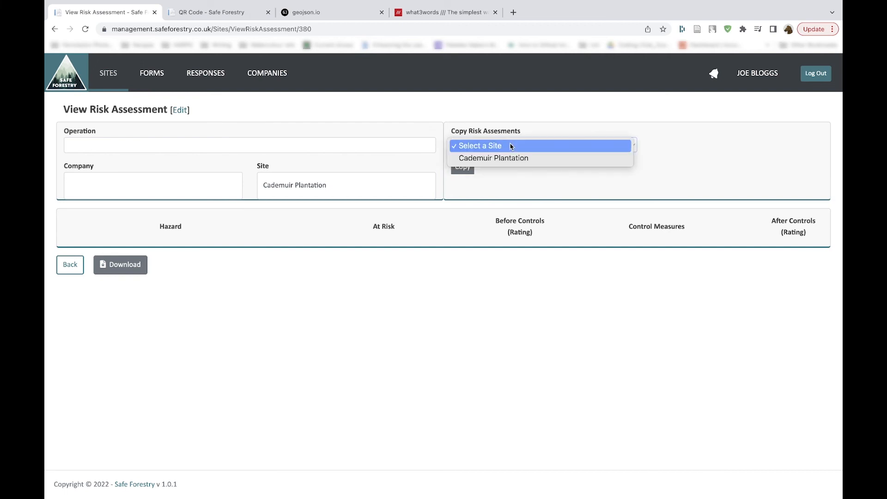
pyautogui.click(512, 146)
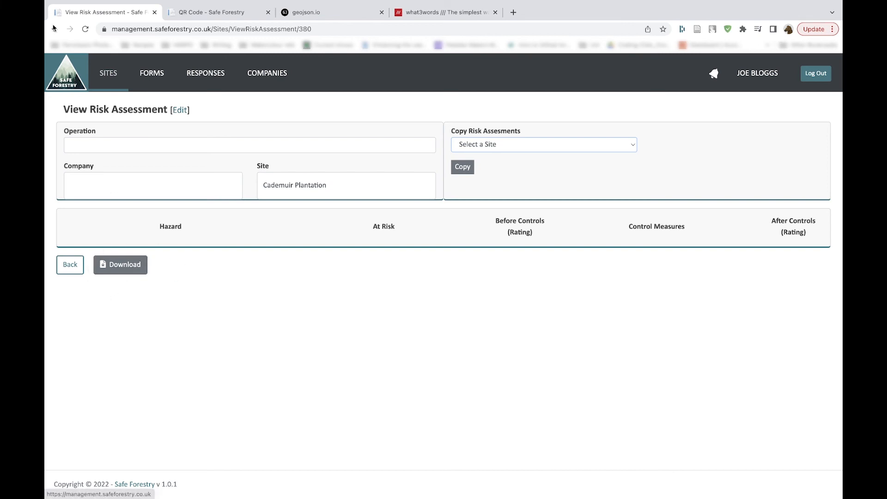
pyautogui.click(68, 264)
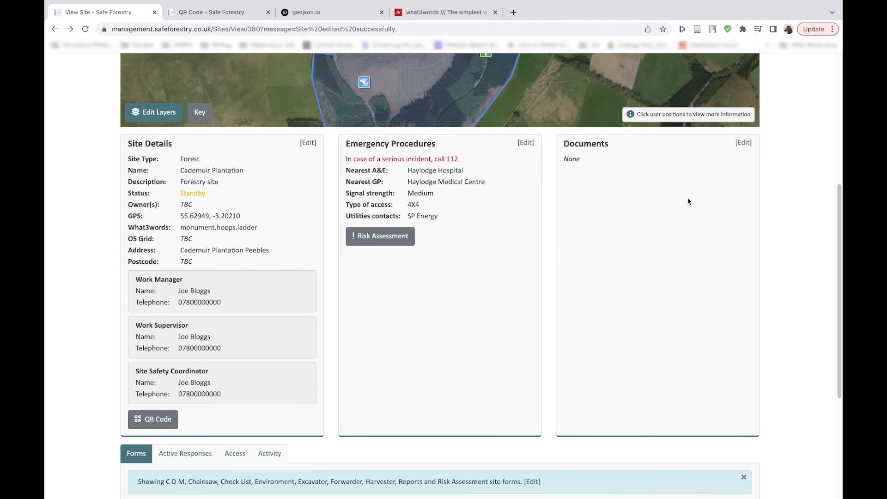
# Step: Review the site's forms, active responses, and company and user access lists
pyautogui.scroll(-2, 688, 201)
pyautogui.scroll(-5, 688, 202)
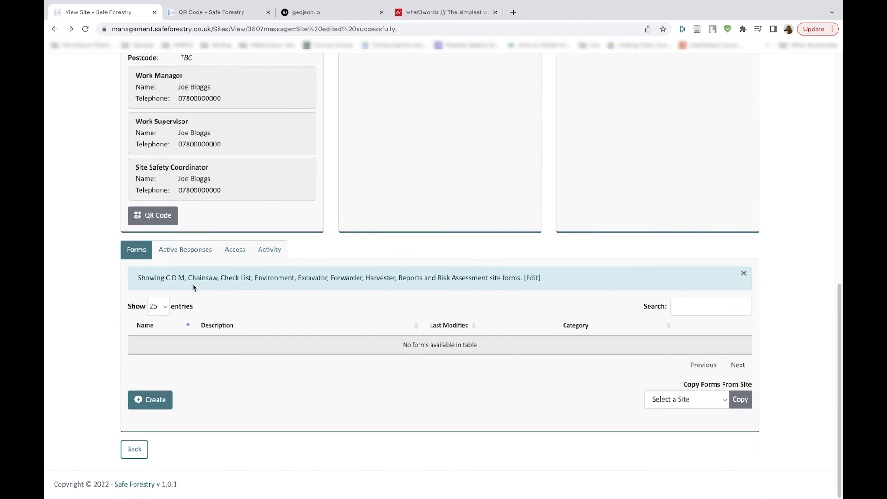
pyautogui.click(199, 254)
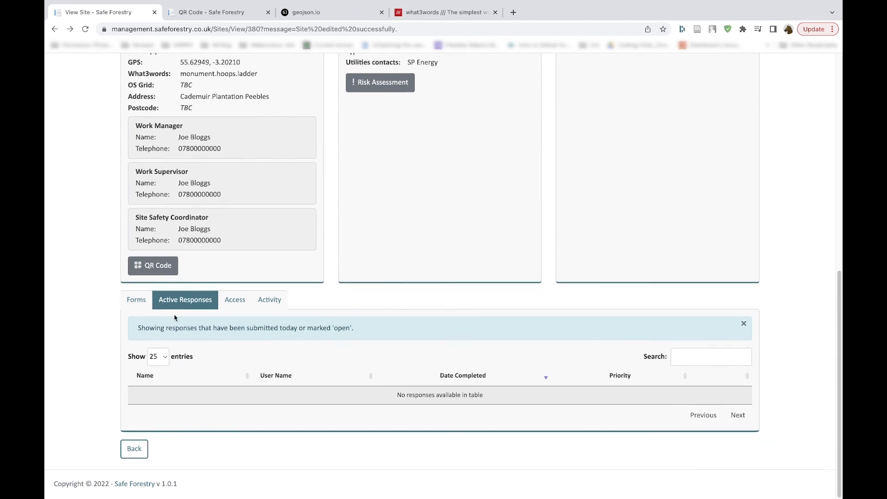
pyautogui.click(235, 303)
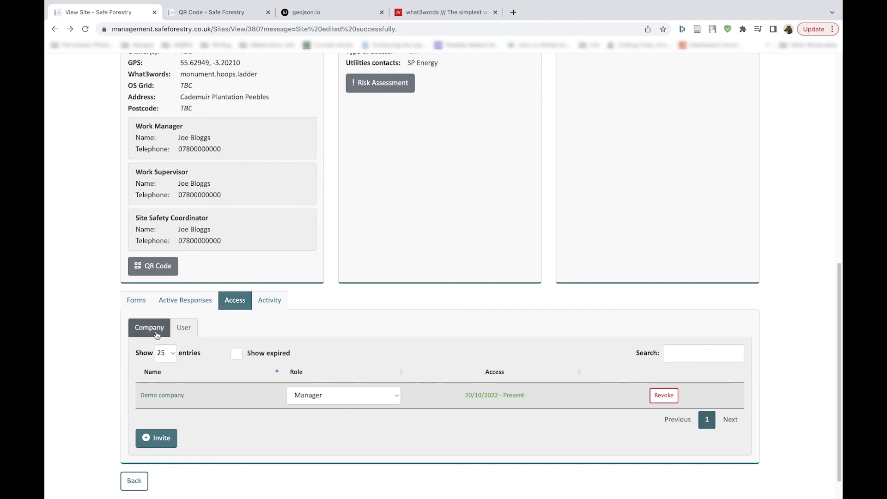
pyautogui.click(182, 334)
pyautogui.scroll(-1, 236, 343)
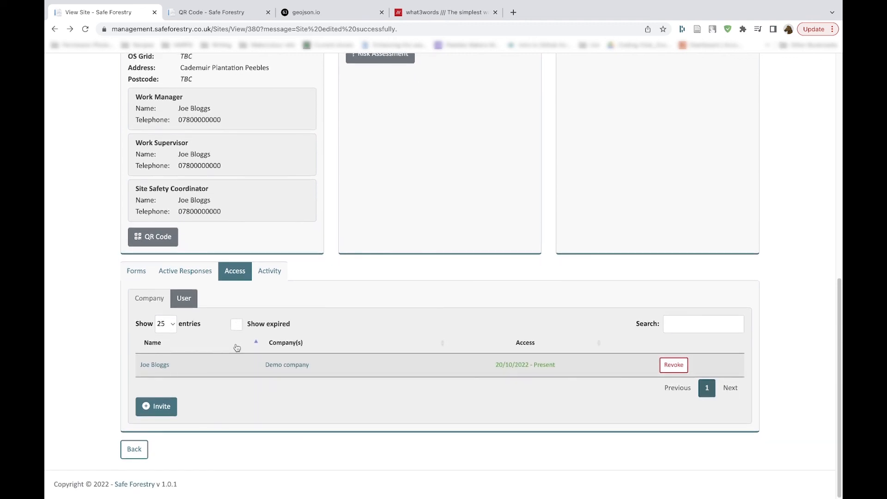
# Step: Try to find a user's email to invite to Cademuir Plantation, and cancel the invitation
pyautogui.click(150, 409)
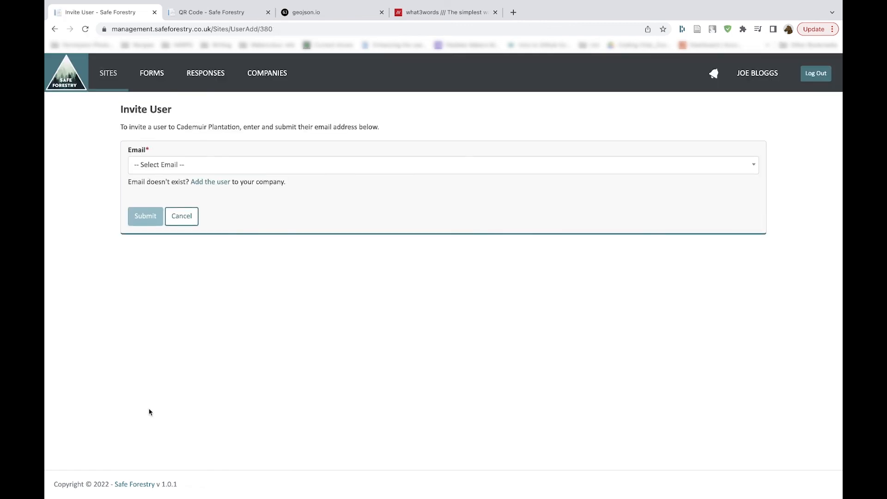
pyautogui.click(254, 170)
pyautogui.write('col')
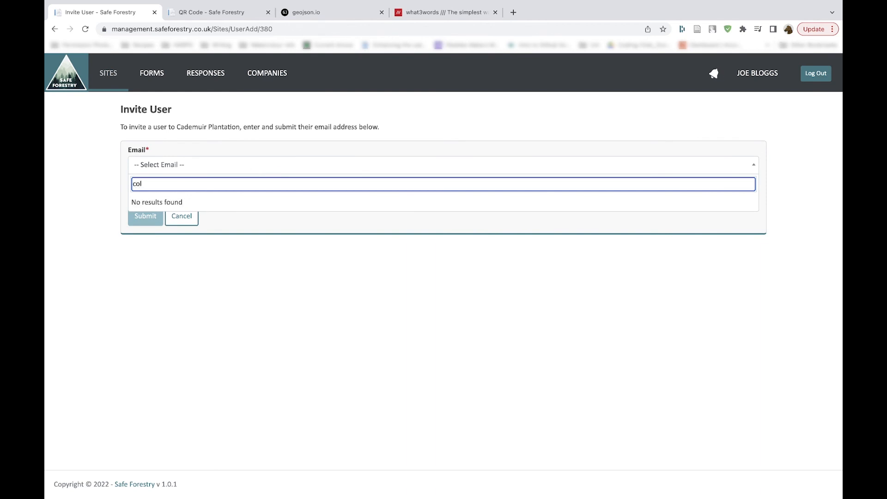
pyautogui.press('BackSpace')
pyautogui.press('BackSpace')
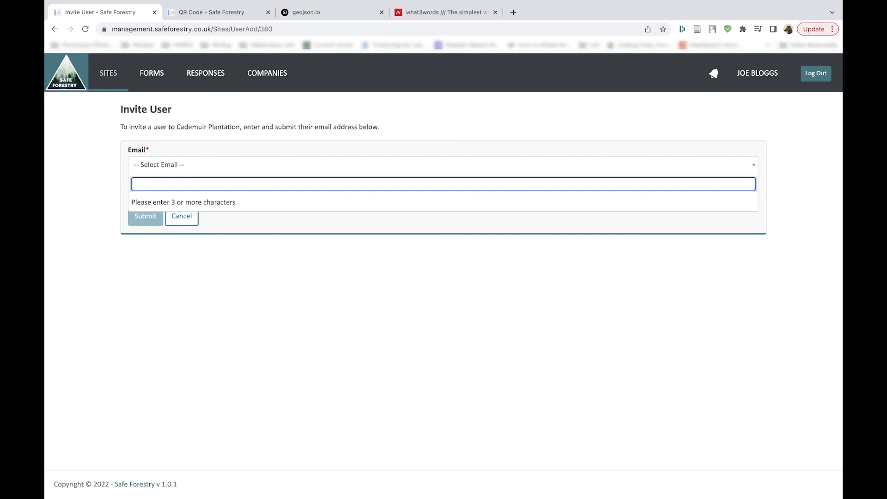
pyautogui.write('joe')
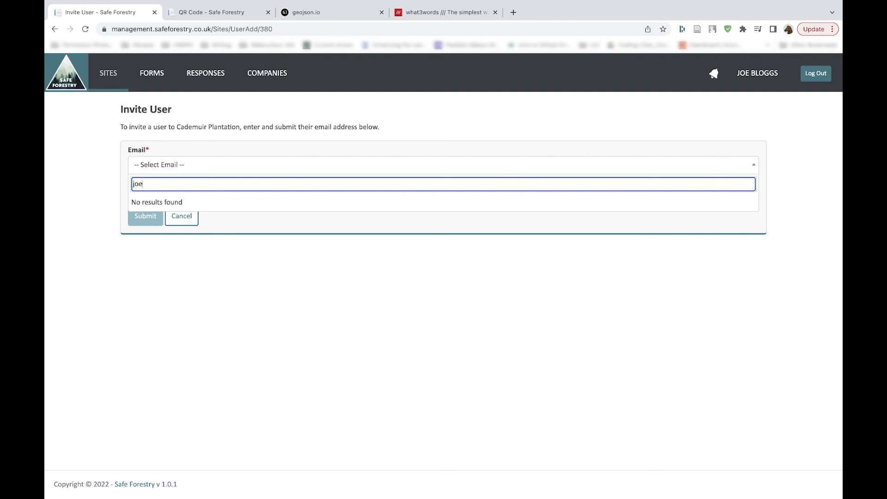
pyautogui.press('BackSpace')
pyautogui.press('BackSpace')
pyautogui.press('BackSpace')
pyautogui.write('eil')
pyautogui.press('BackSpace')
pyautogui.press('BackSpace')
pyautogui.press('BackSpace')
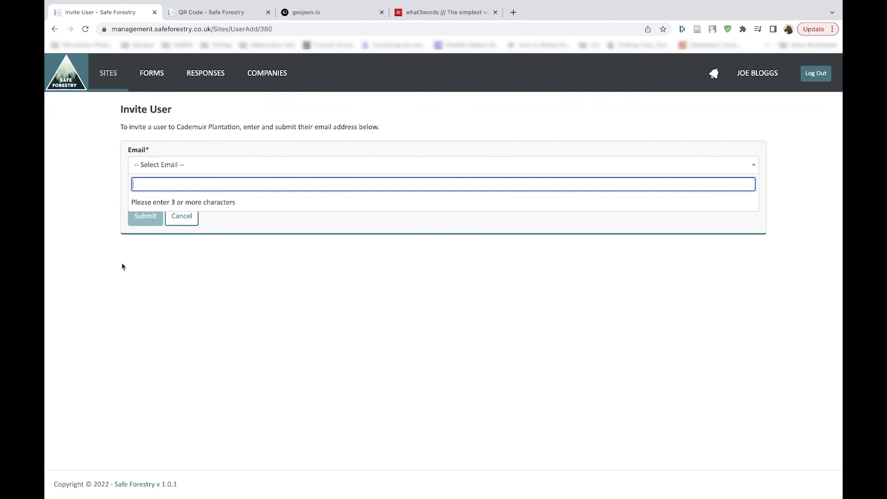
pyautogui.click(183, 218)
# Step: Check the site's activity records for users on site, and return to the site map and details overview
pyautogui.scroll(-10, 187, 225)
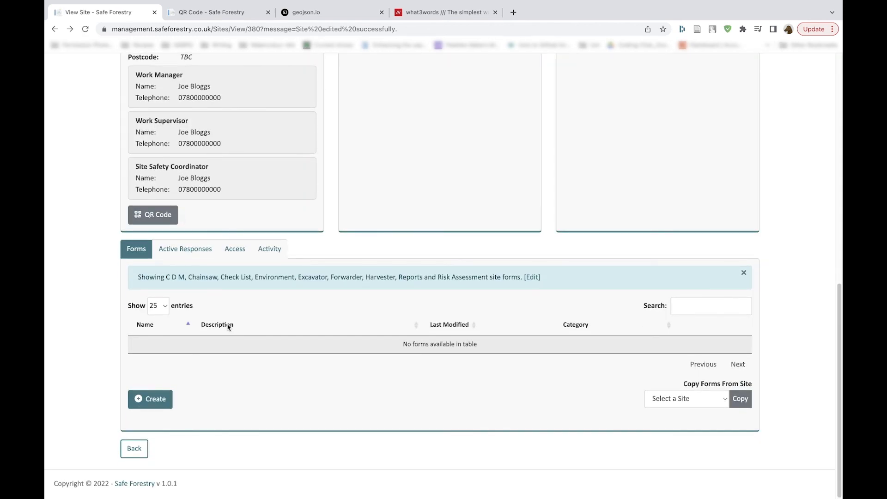
pyautogui.click(228, 325)
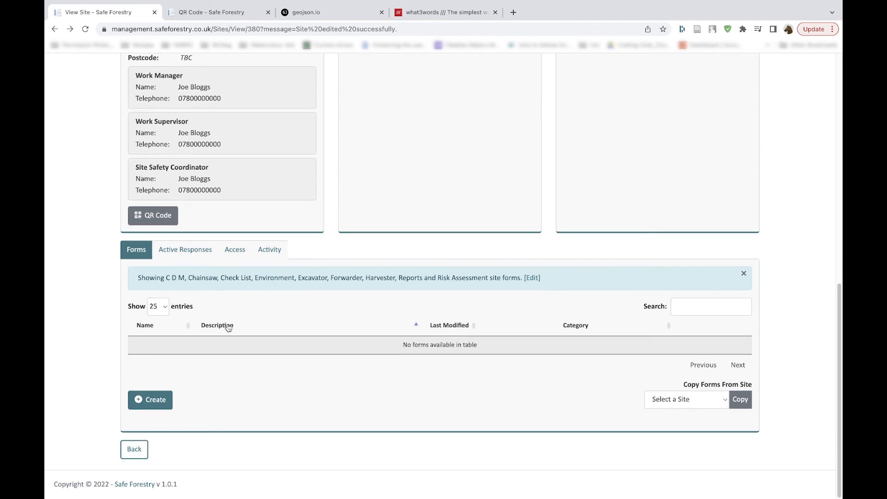
pyautogui.click(201, 249)
pyautogui.click(231, 299)
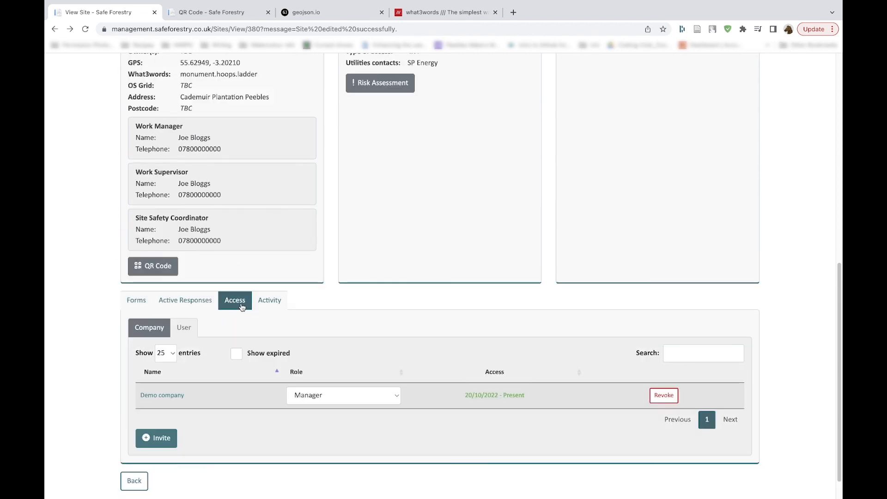
pyautogui.click(269, 301)
pyautogui.scroll(-3, 273, 333)
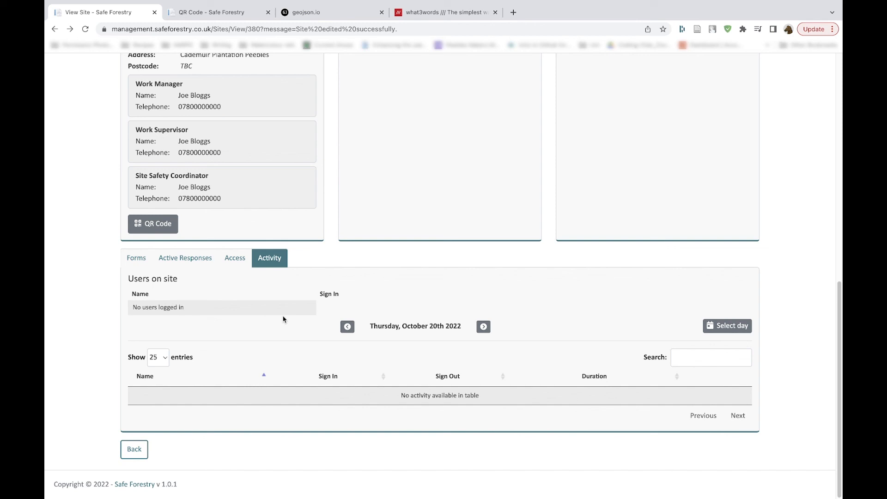
pyautogui.scroll(2, 283, 319)
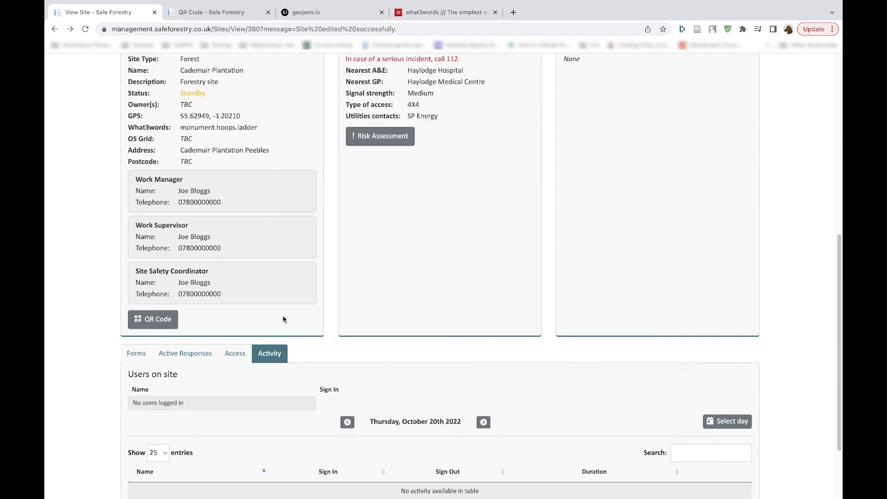
pyautogui.scroll(1, 283, 319)
pyautogui.scroll(2, 284, 319)
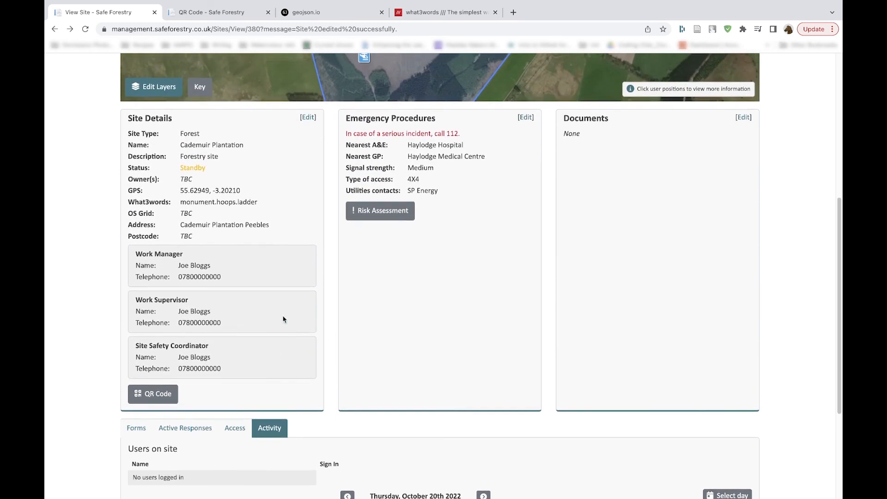
pyautogui.scroll(3, 283, 319)
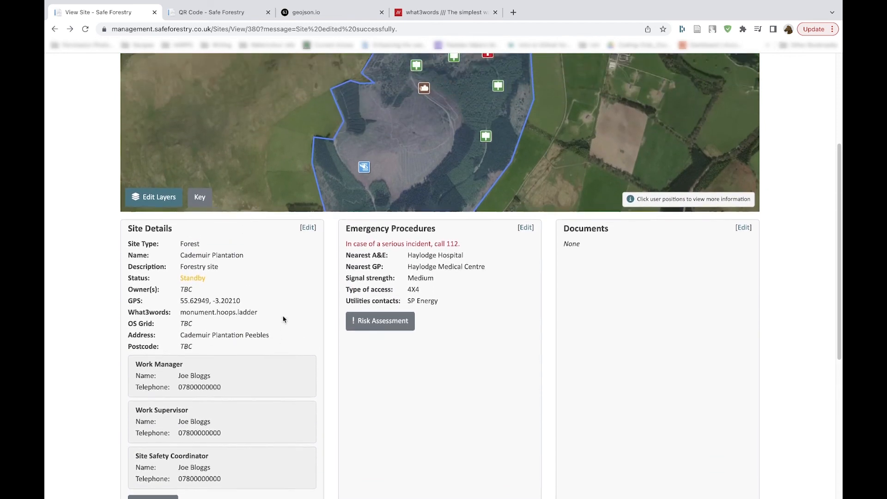
pyautogui.scroll(1, 283, 319)
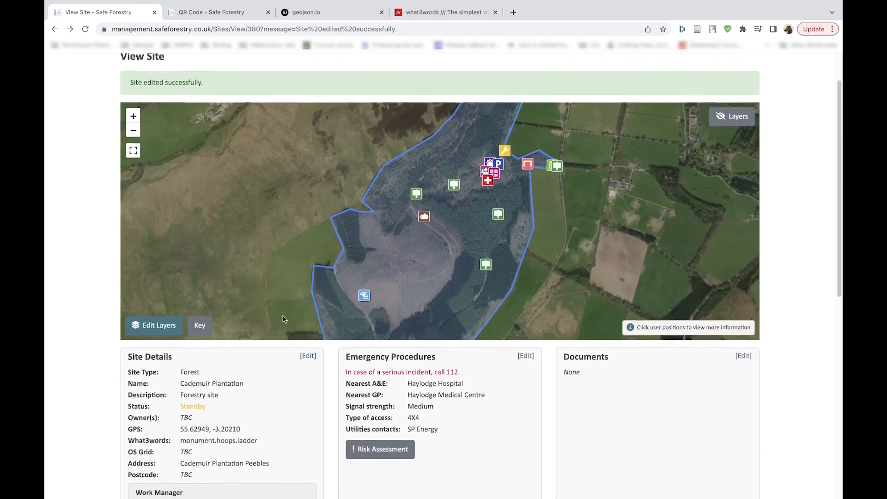